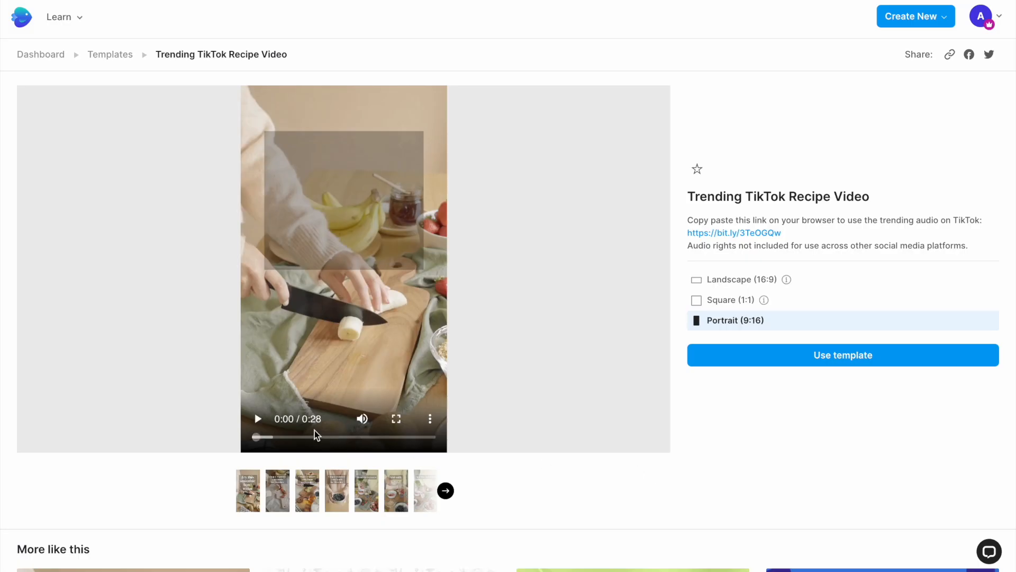
# Step: Play the preview of the Trending TikTok Recipe Video template
pyautogui.click(258, 419)
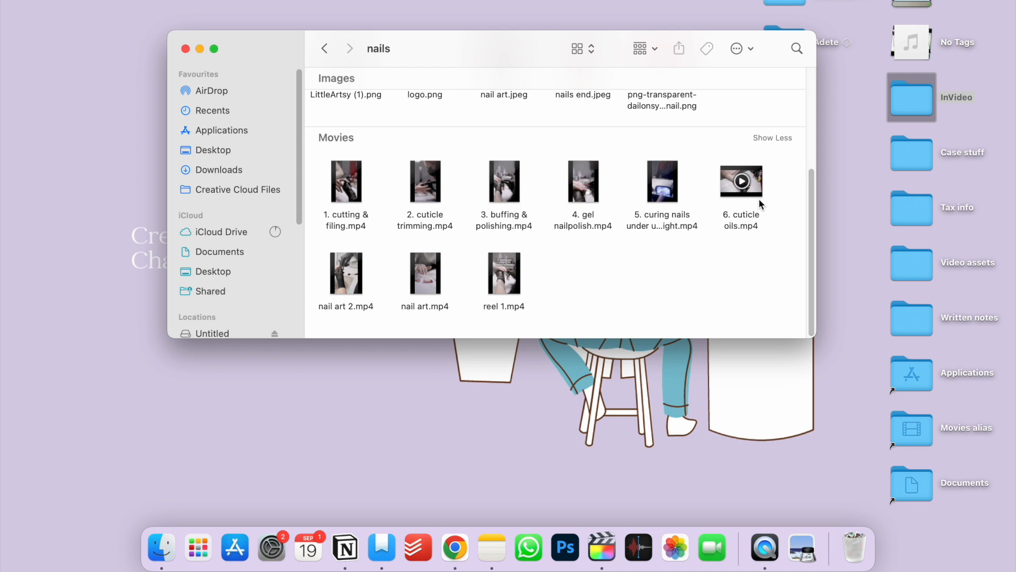
# Step: Switch to Finder and preview the clip "1. cutting & filing.mp4" in the nails folder
pyautogui.click(345, 168)
pyautogui.press('space')
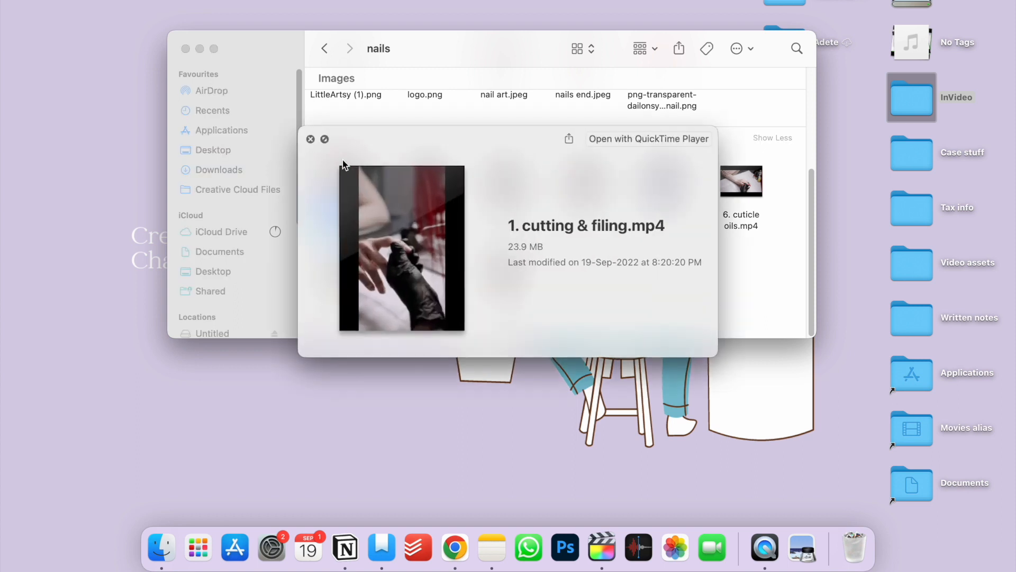
pyautogui.click(311, 140)
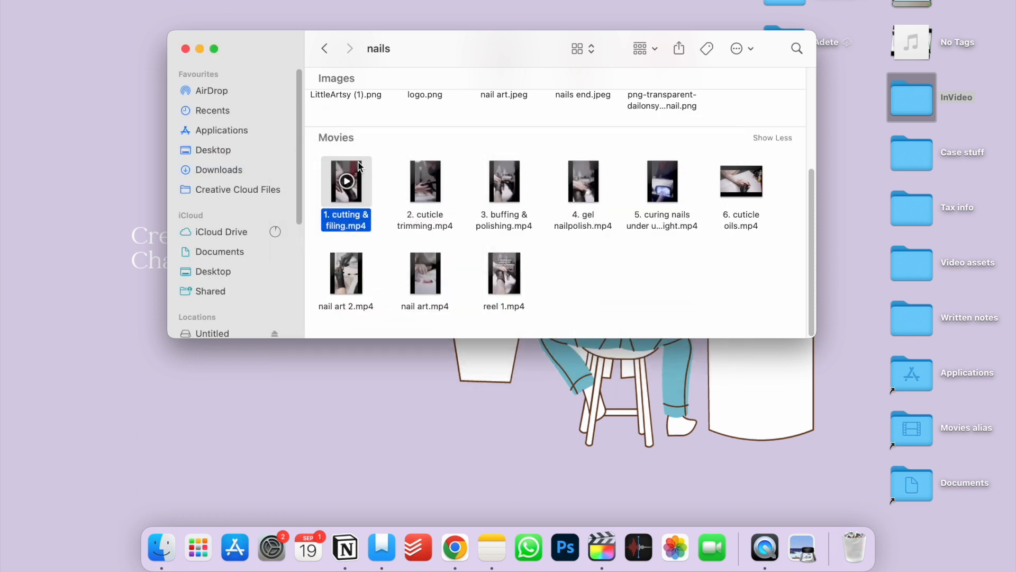
pyautogui.doubleClick(358, 168)
pyautogui.click(207, 405)
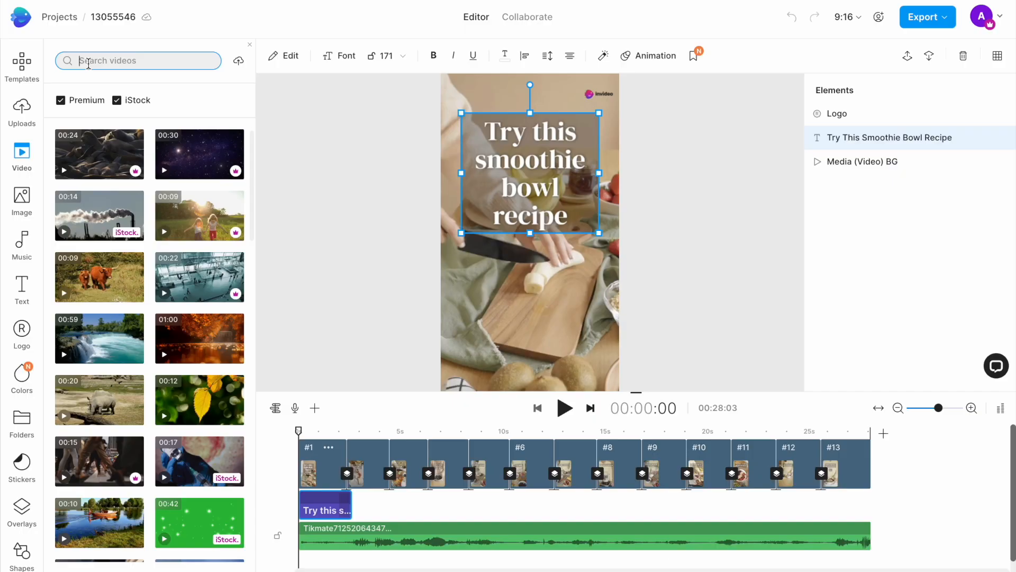
# Step: Search the stock video library for "manicure" and browse the clips
pyautogui.write('manicure')
pyautogui.press('Return')
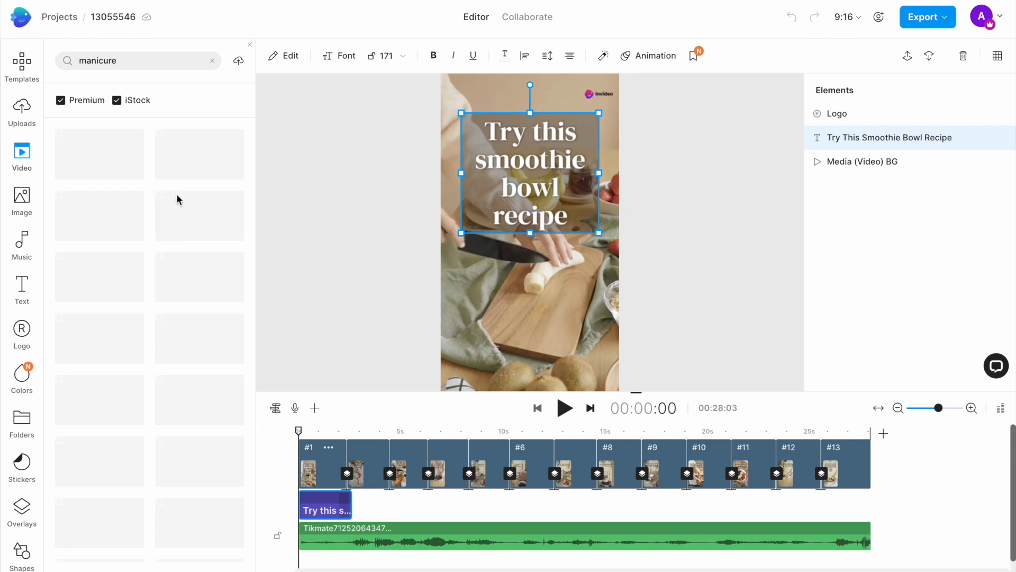
pyautogui.scroll(-1, 190, 210)
pyautogui.scroll(-1, 192, 212)
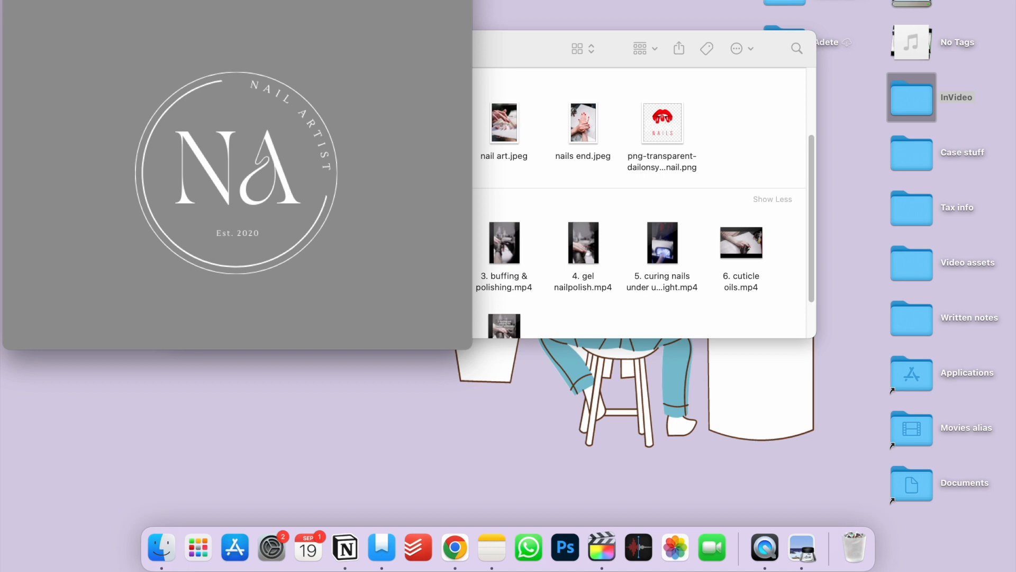
# Step: Close the preview of logo.png in Finder and look over the movie files in the nails folder
pyautogui.press('space')
pyautogui.scroll(-2, 473, 254)
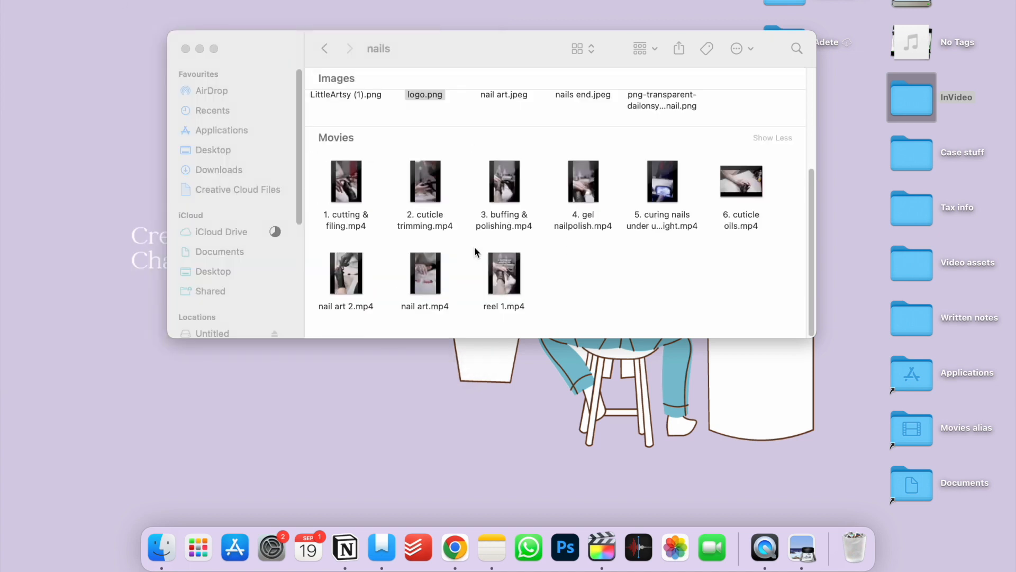
pyautogui.press('super+shift+5')
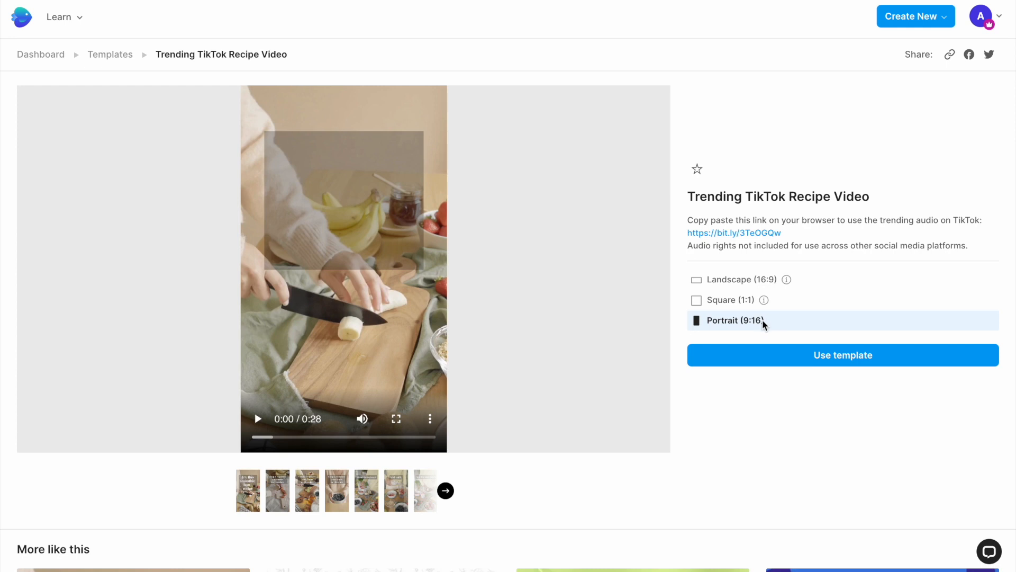
# Step: Start a new project from the Trending TikTok Recipe Video template in Portrait (9:16) format
pyautogui.click(828, 355)
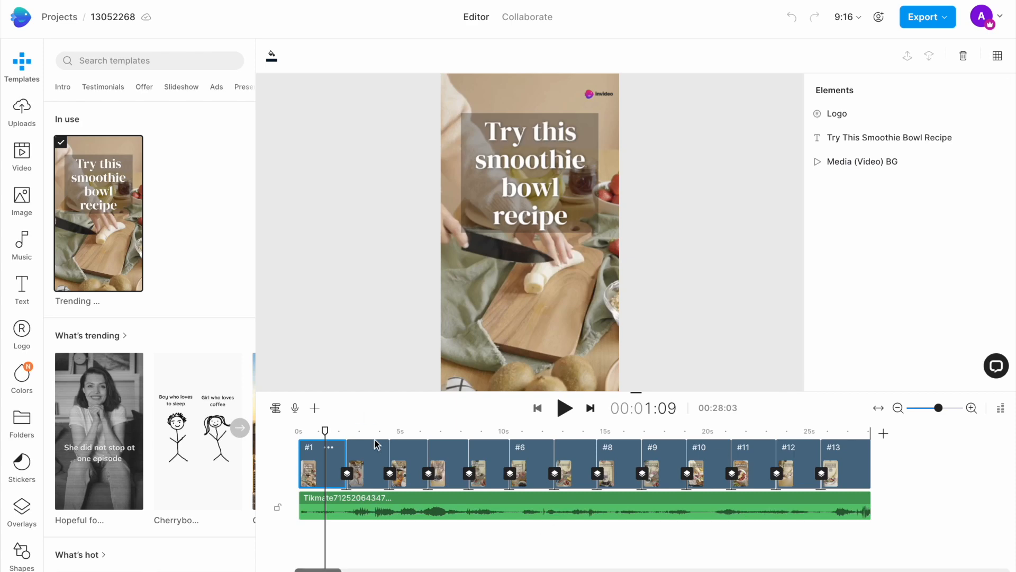
# Step: Nudge the "Try this smoothie bowl recipe" text slightly upward in the first scene
pyautogui.click(369, 451)
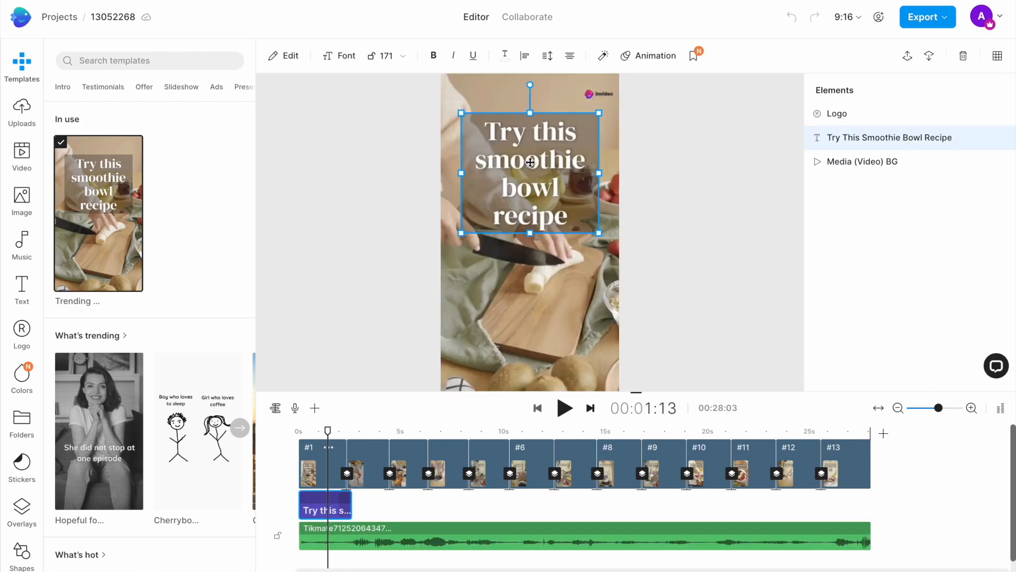
pyautogui.moveTo(531, 163); pyautogui.dragTo(531, 164)
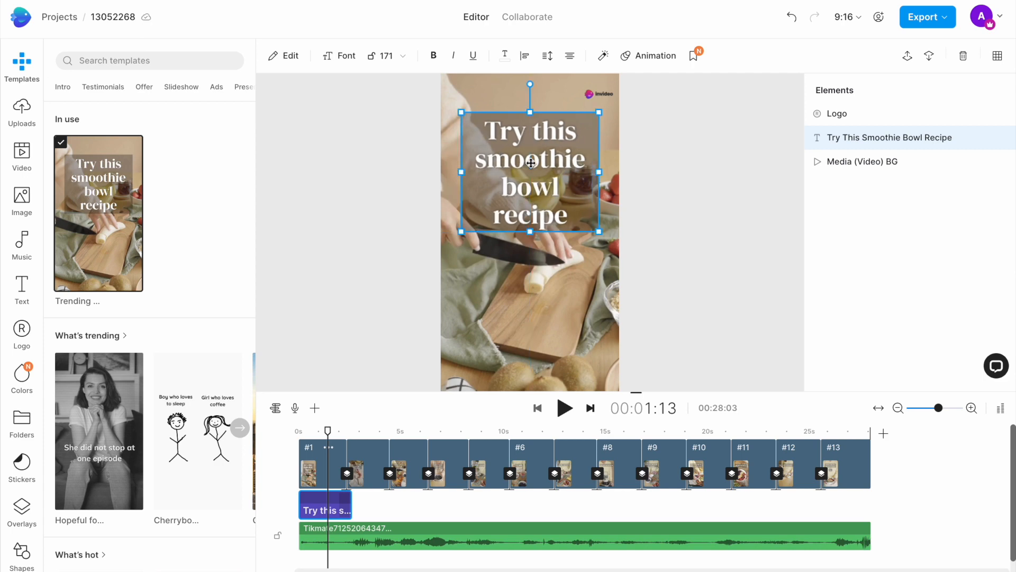
pyautogui.click(532, 315)
pyautogui.click(532, 154)
pyautogui.moveTo(532, 154); pyautogui.dragTo(533, 153)
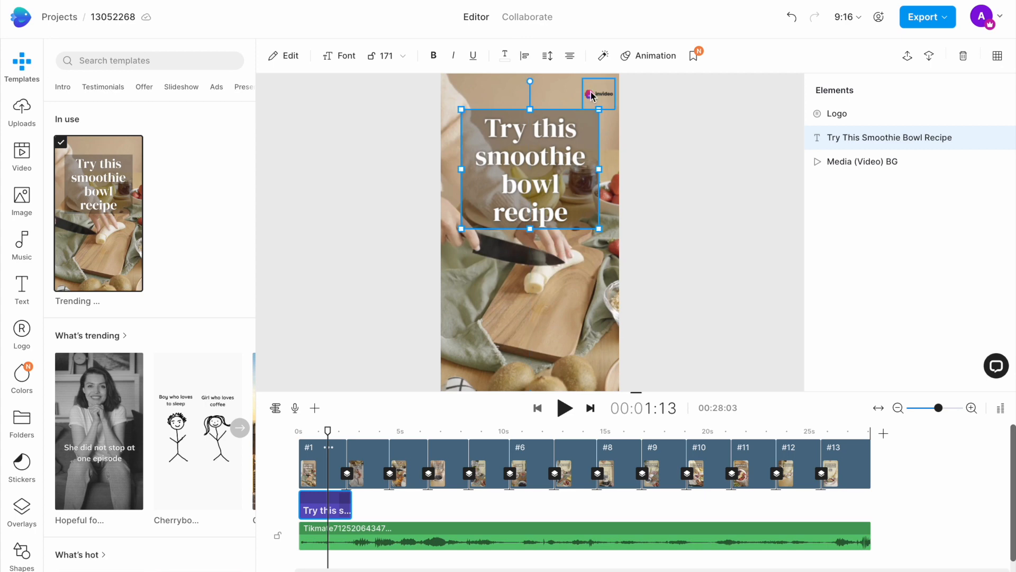
# Step: Select the invideo logo in the first scene and look through the video, image, music and text libraries
pyautogui.click(592, 95)
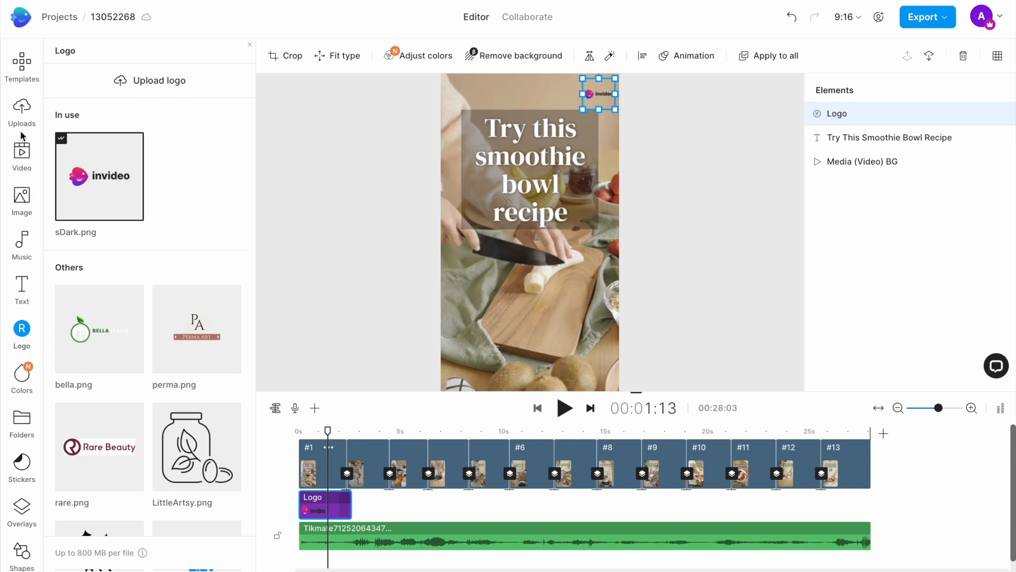
pyautogui.click(22, 151)
pyautogui.click(22, 196)
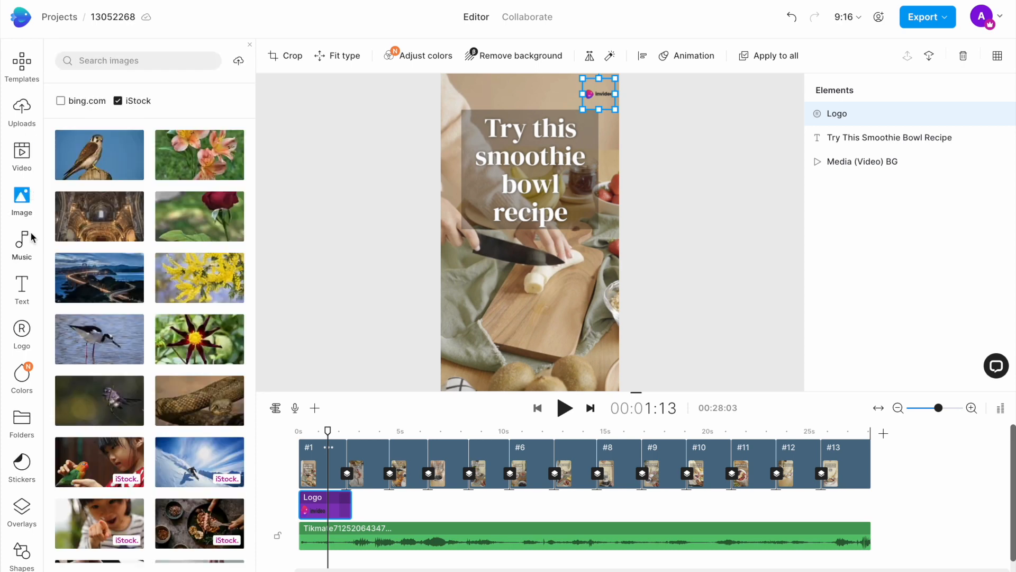
pyautogui.click(24, 239)
pyautogui.click(22, 285)
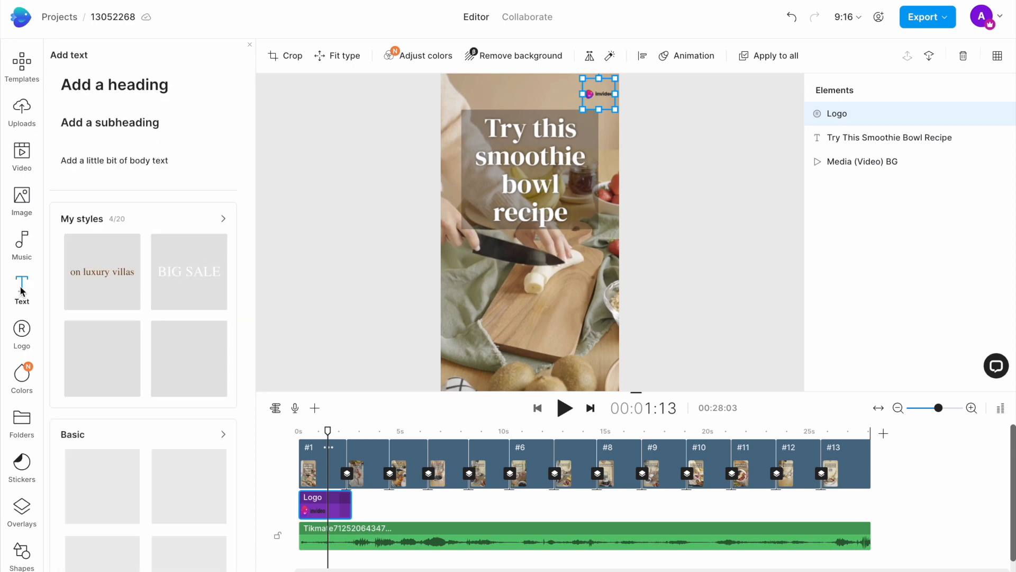
# Step: Review the template's scenes one after another up to the seventh scene
pyautogui.click(509, 122)
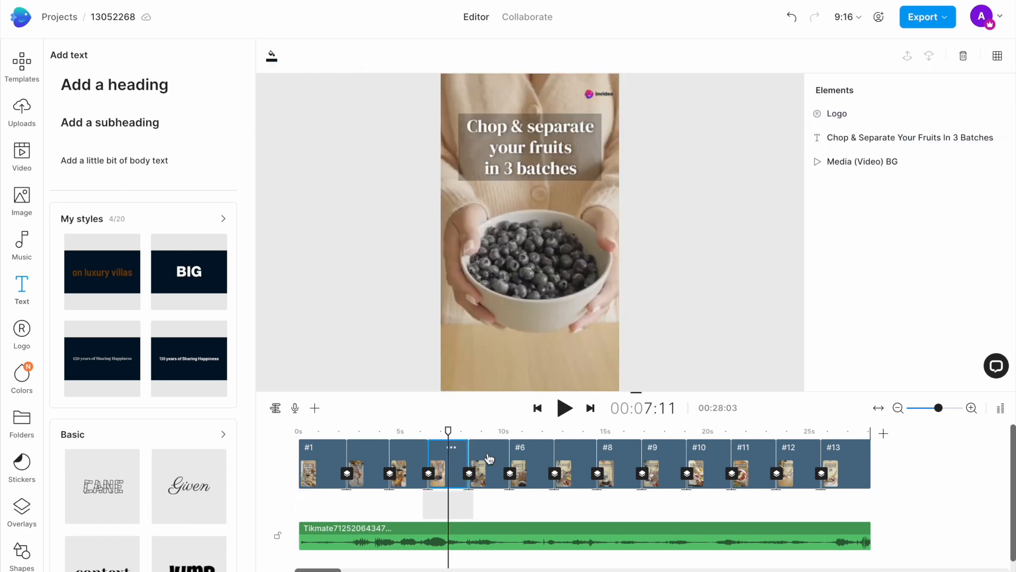
pyautogui.click(489, 459)
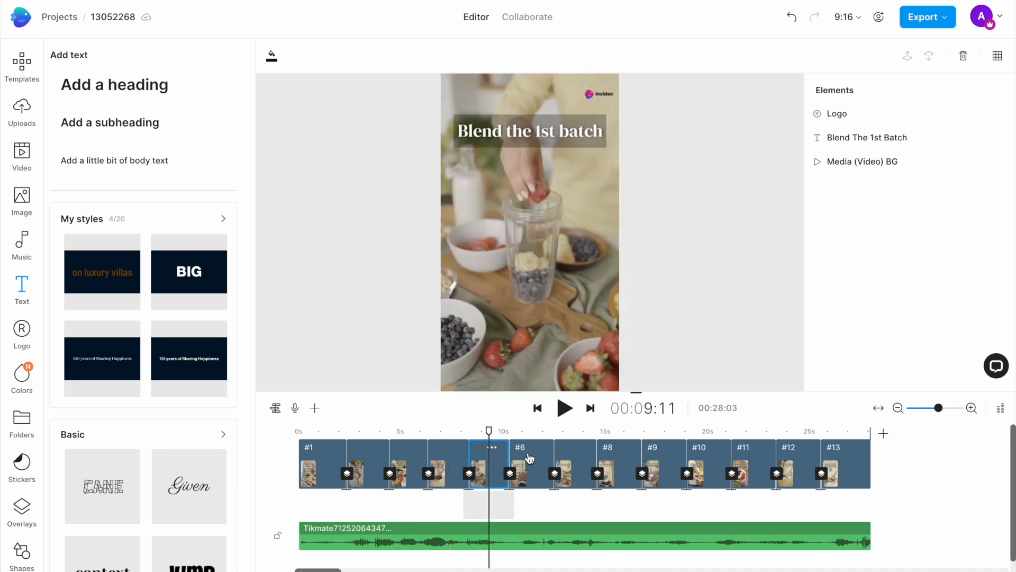
pyautogui.click(531, 459)
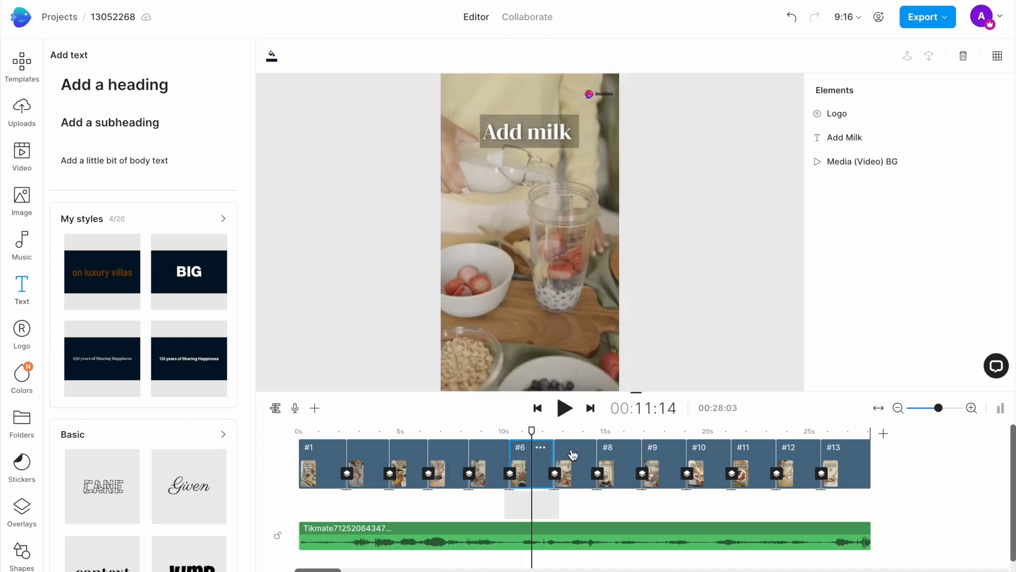
pyautogui.click(574, 455)
# Step: Cut the template to eight scenes by deleting the "Give it a good spin", "Pour the smoothie in a bowl" and "Layer it with the remaining fruits" scenes
pyautogui.click(619, 454)
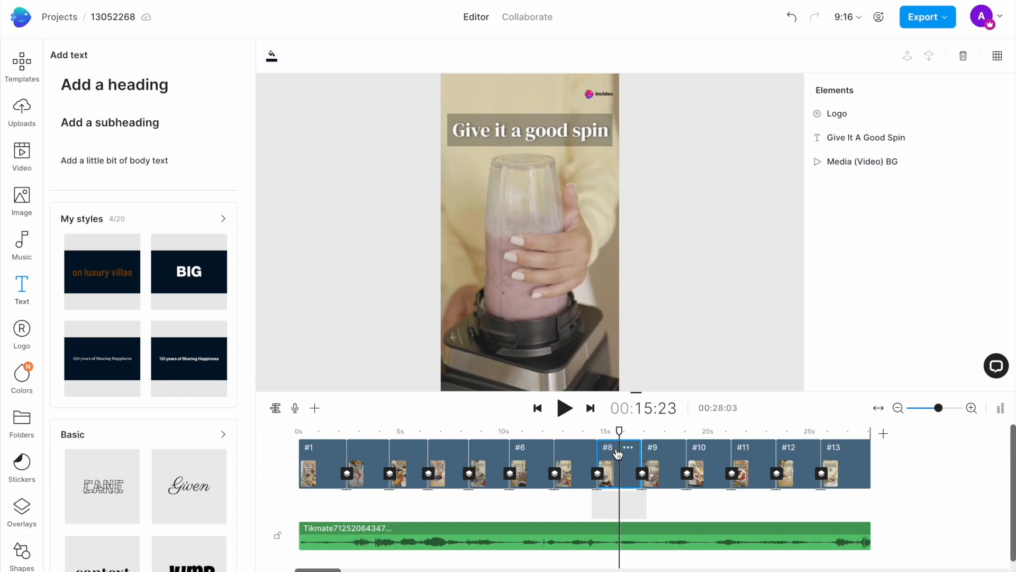
pyautogui.press('Delete')
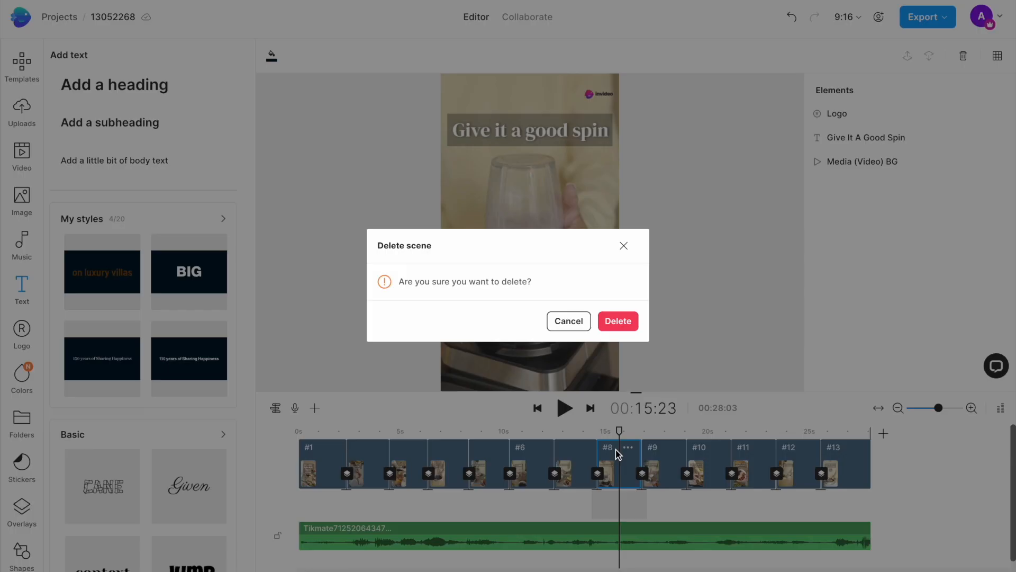
pyautogui.click(618, 321)
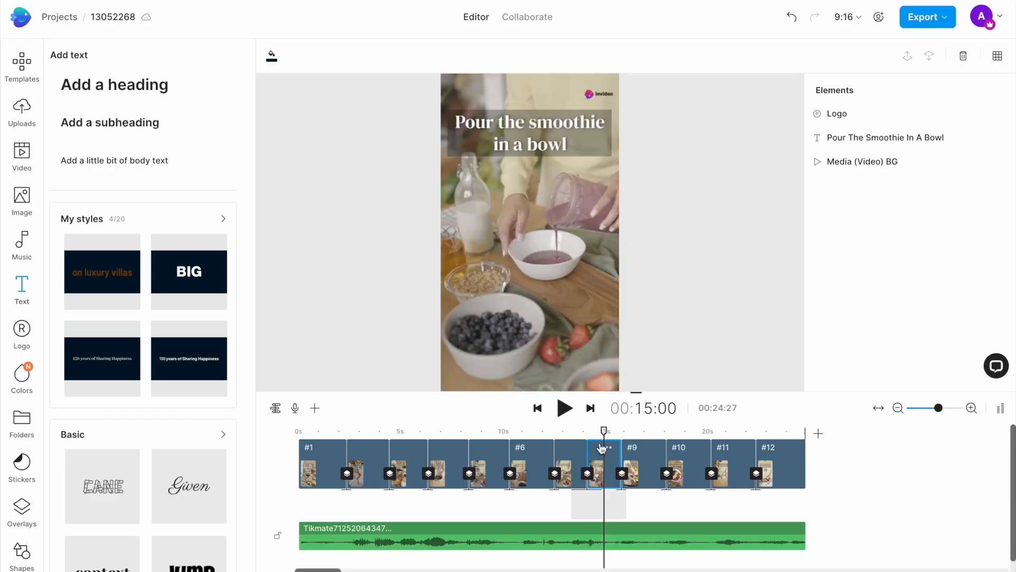
pyautogui.press('Delete')
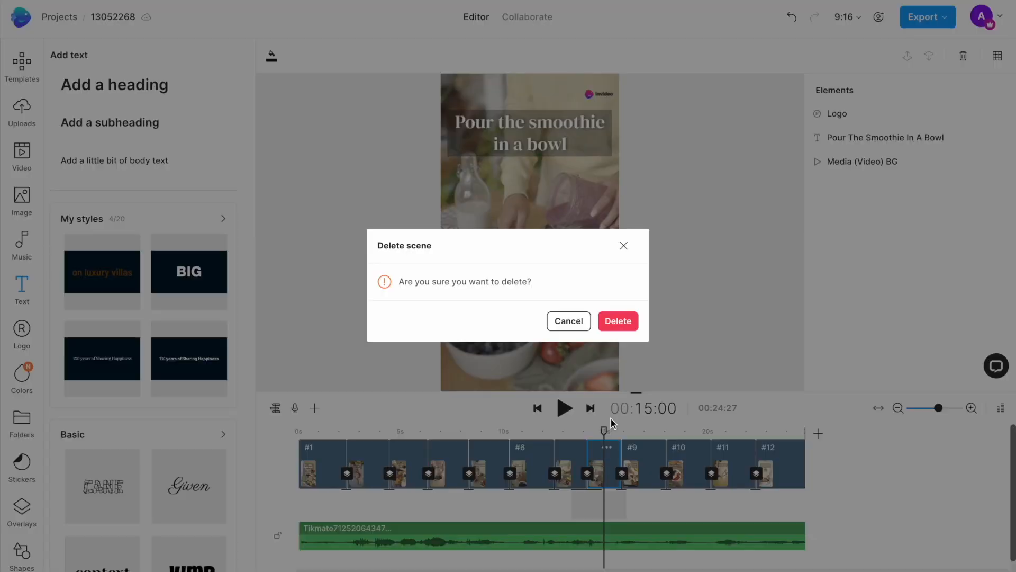
pyautogui.click(605, 318)
pyautogui.press('Delete')
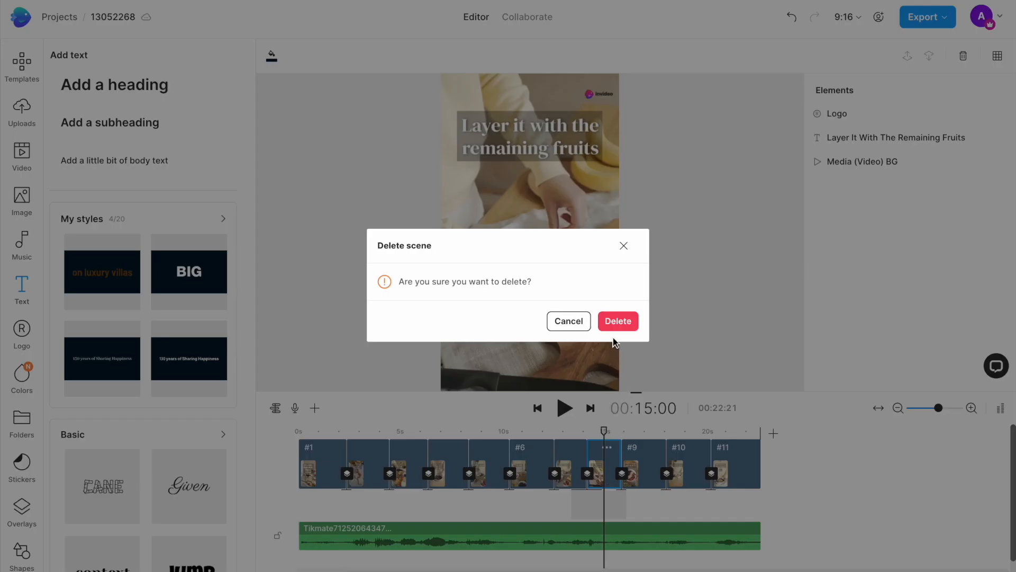
pyautogui.click(614, 321)
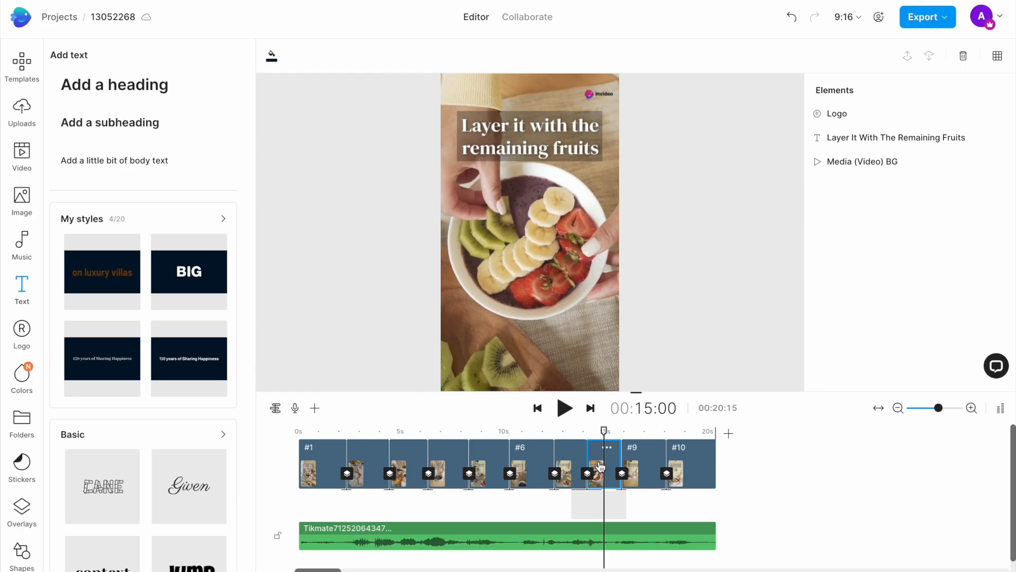
pyautogui.press('Delete')
pyautogui.click(615, 323)
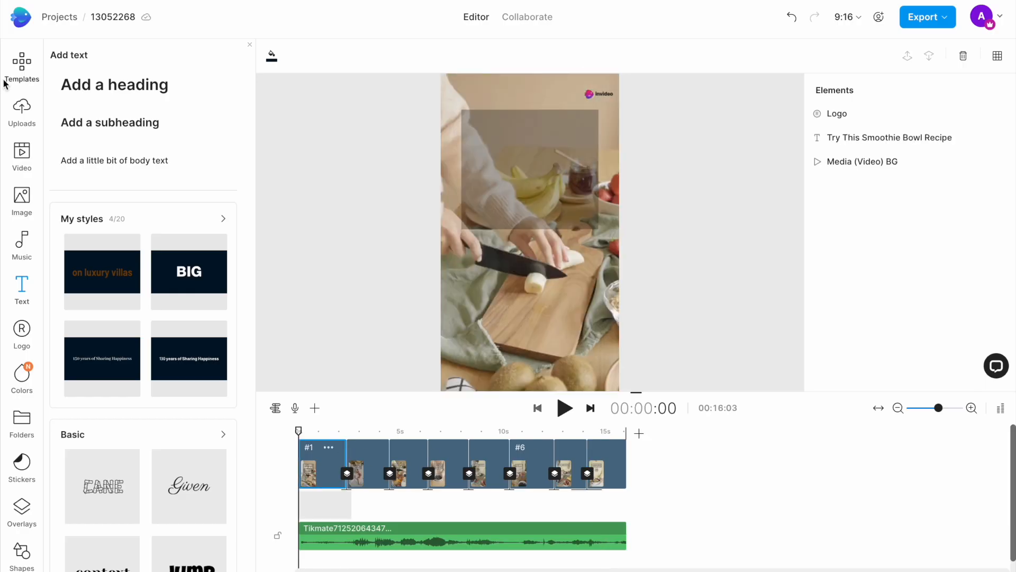
# Step: Create a new media folder named "Nail Art" for the project's uploads
pyautogui.click(24, 107)
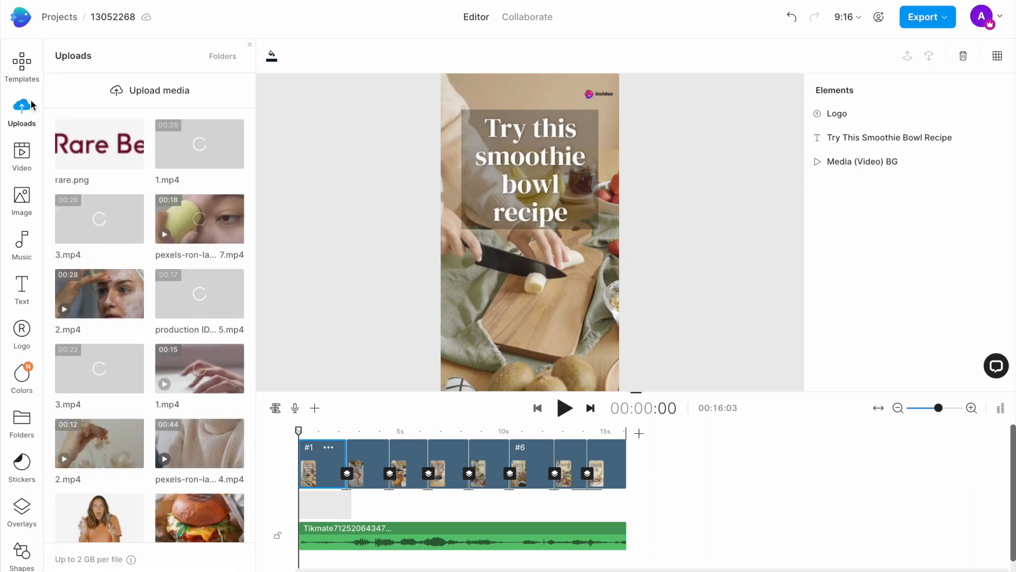
pyautogui.click(223, 57)
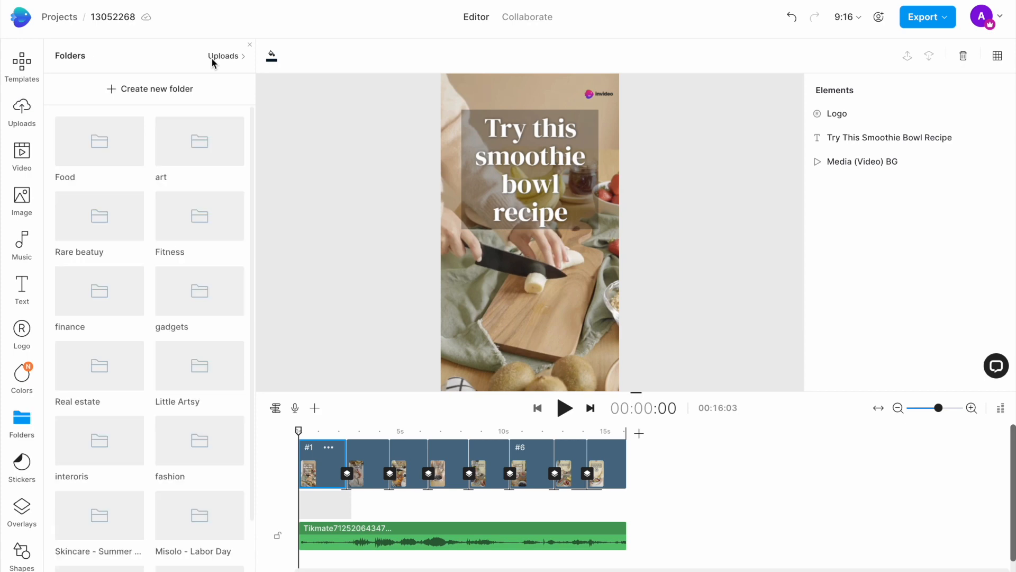
pyautogui.click(147, 87)
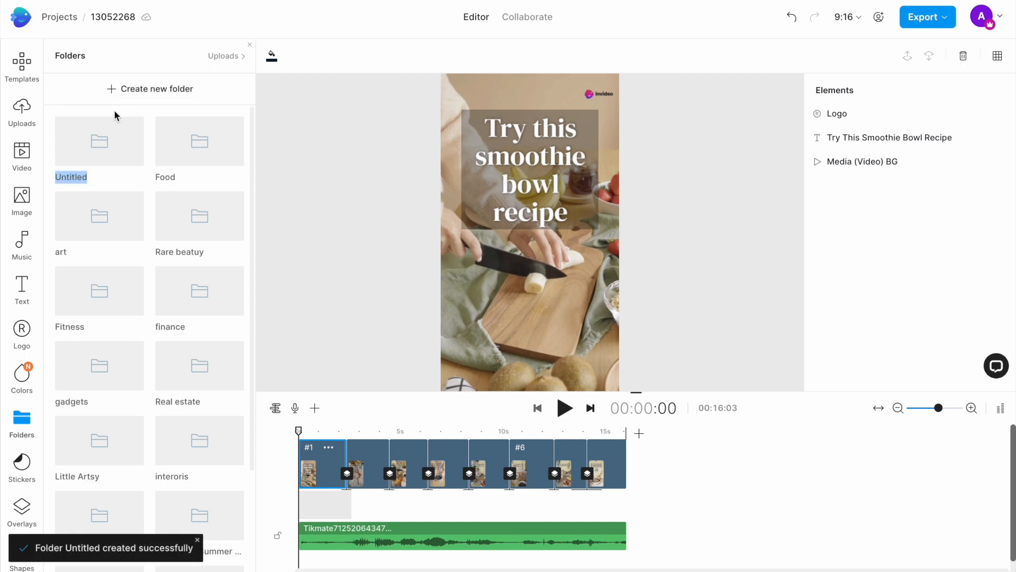
pyautogui.write('Nail Art')
pyautogui.press('Return')
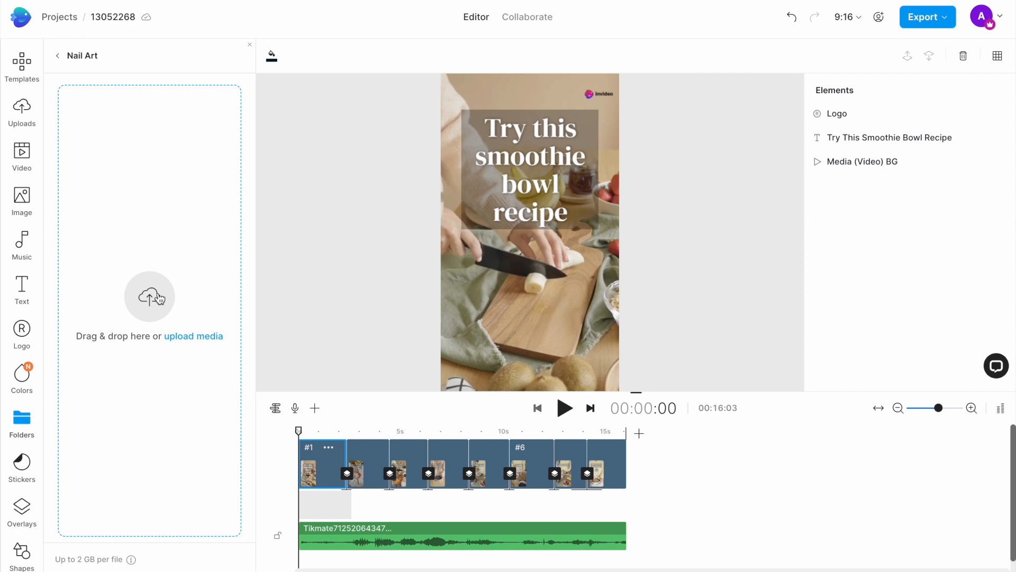
# Step: Upload logo.png and the numbered nail clips 3 to 6 from the nails folder into the Nail Art folder
pyautogui.click(159, 299)
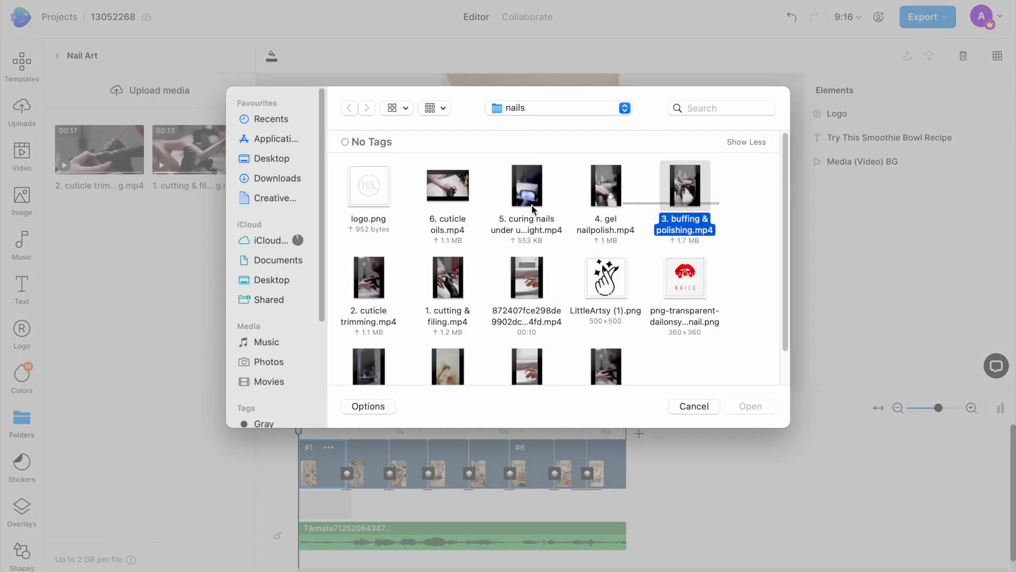
pyautogui.keyDown('shift'); pyautogui.click(381, 200); pyautogui.keyUp('shift')
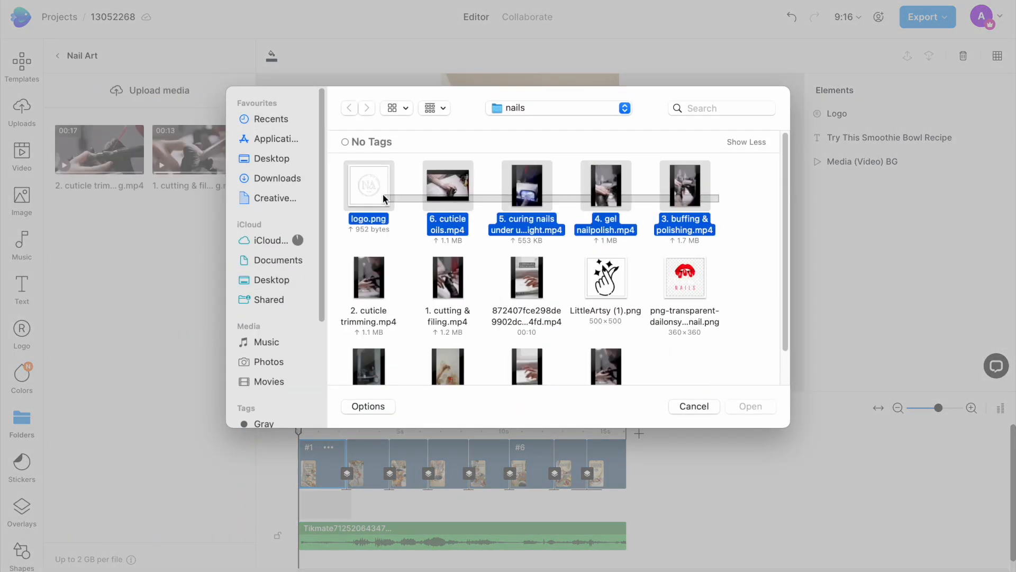
pyautogui.click(750, 406)
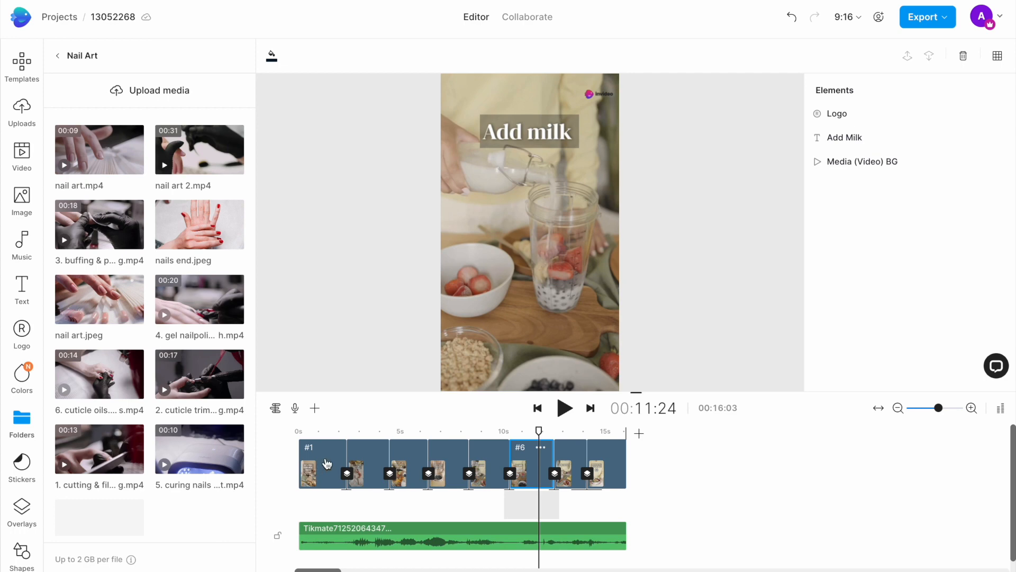
# Step: Replace the first scene's background video with nail art.mp4 from the Nail Art folder, trimmed to fit the scene
pyautogui.click(327, 464)
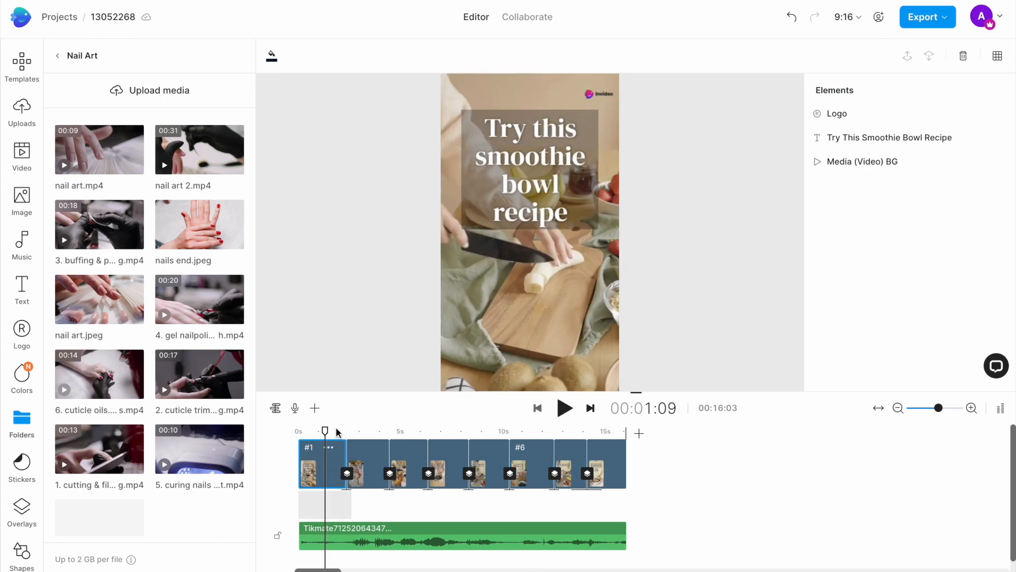
pyautogui.click(551, 290)
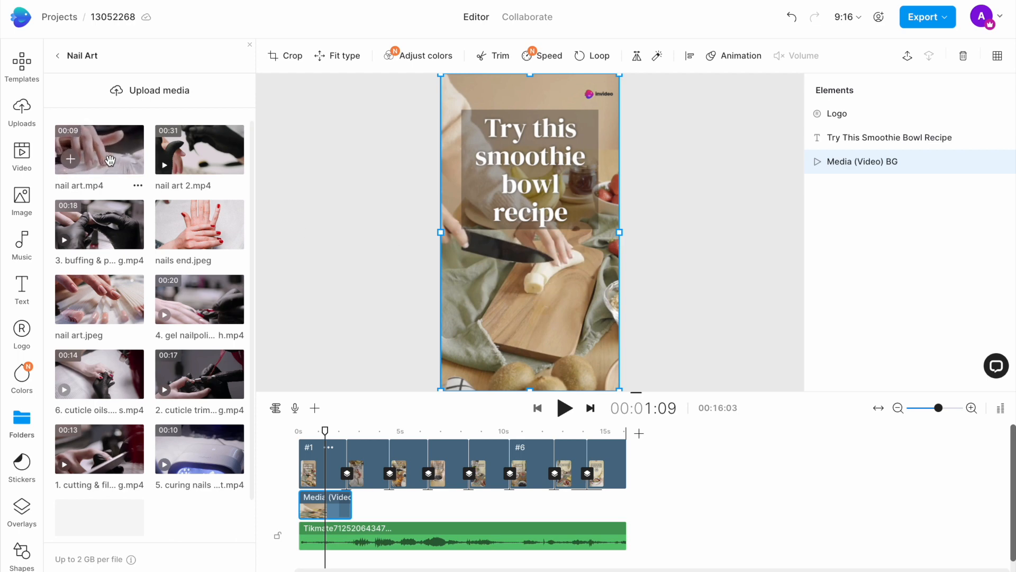
pyautogui.moveTo(112, 158); pyautogui.dragTo(487, 100)
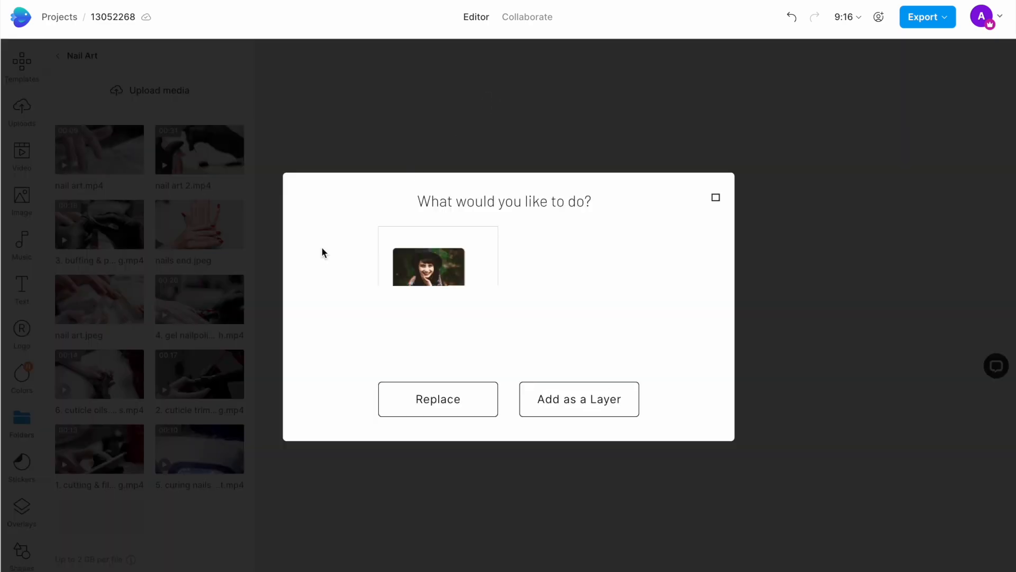
pyautogui.click(485, 415)
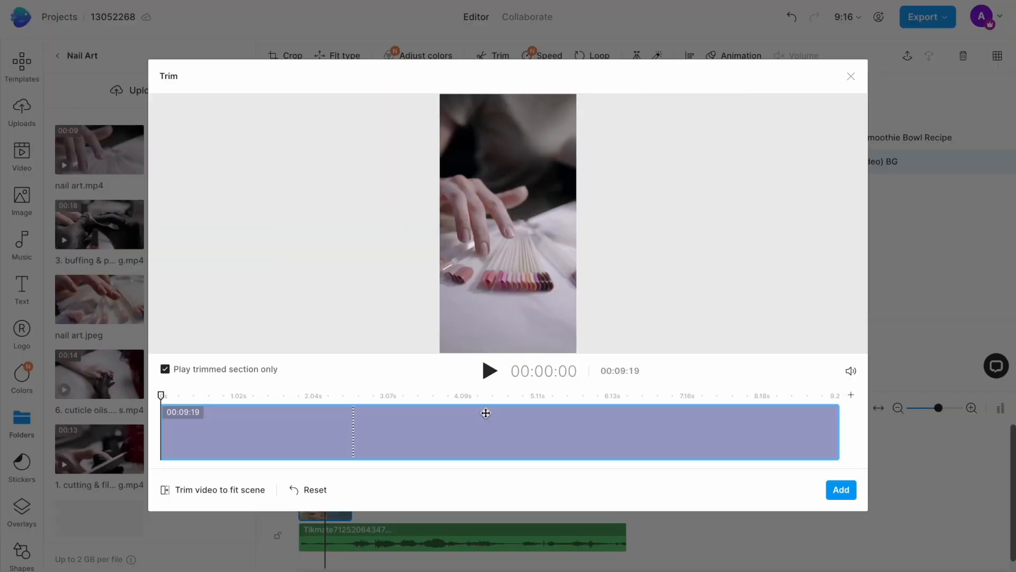
pyautogui.click(219, 490)
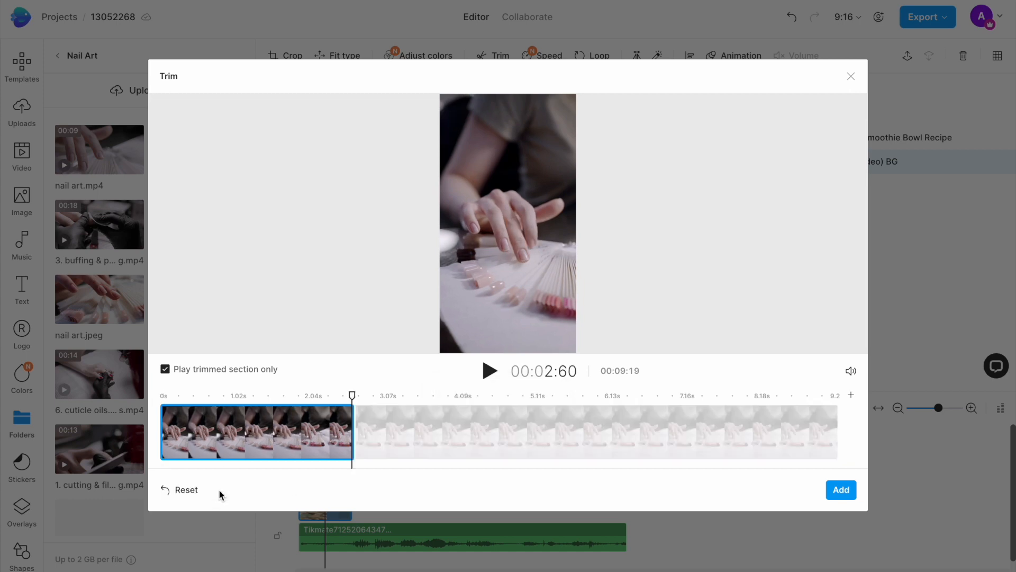
pyautogui.click(847, 491)
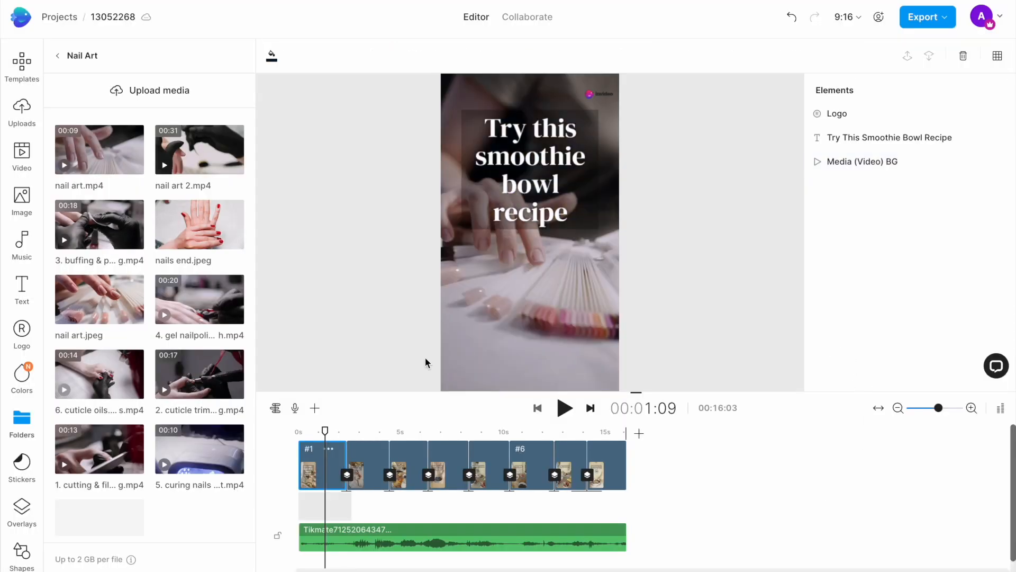
# Step: Search the stock videos for "manicure" and replace the first scene's background with the iStock blue-glove nail polish clip, trimmed to fit the scene
pyautogui.click(19, 160)
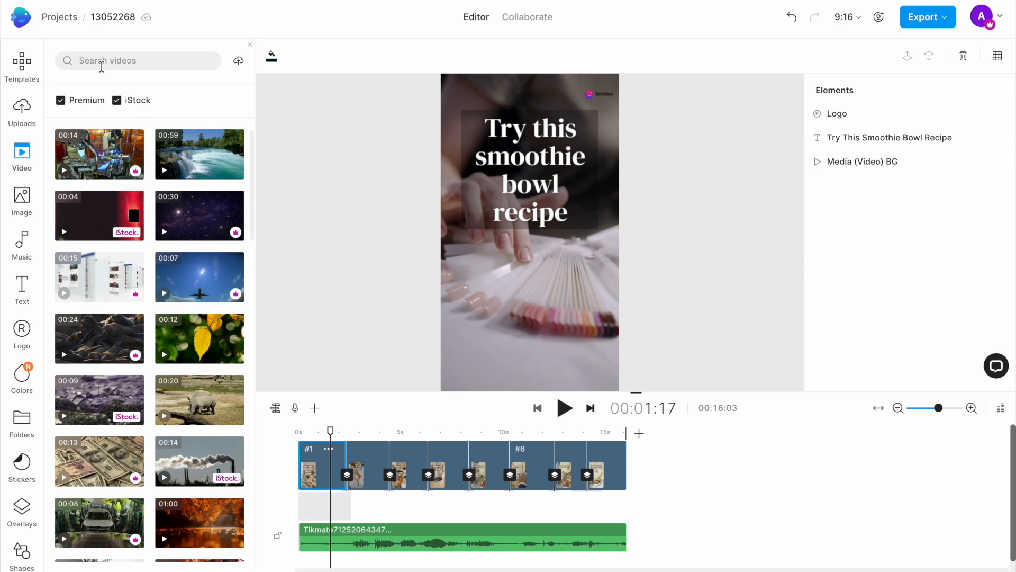
pyautogui.click(102, 64)
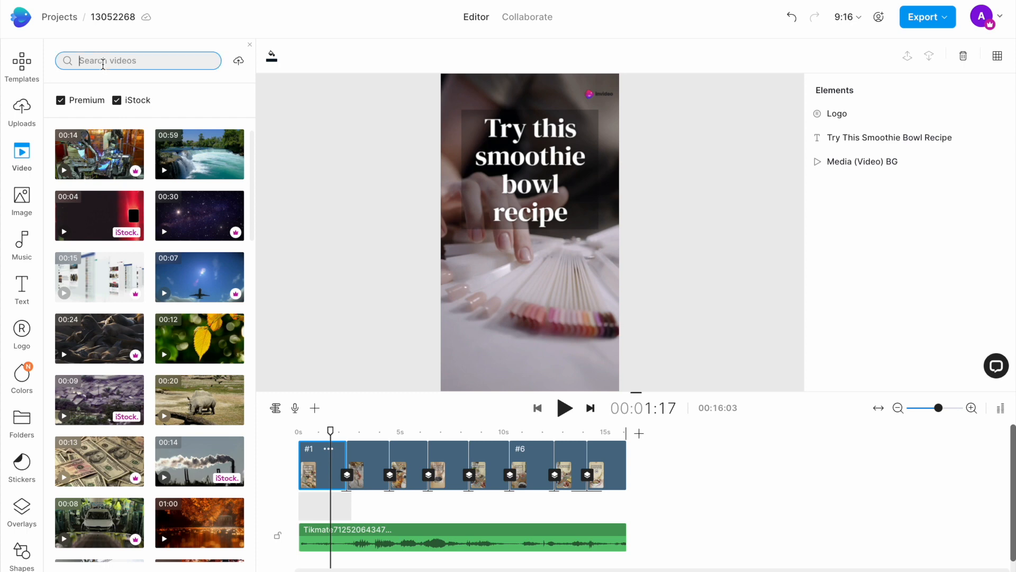
pyautogui.write('manicure')
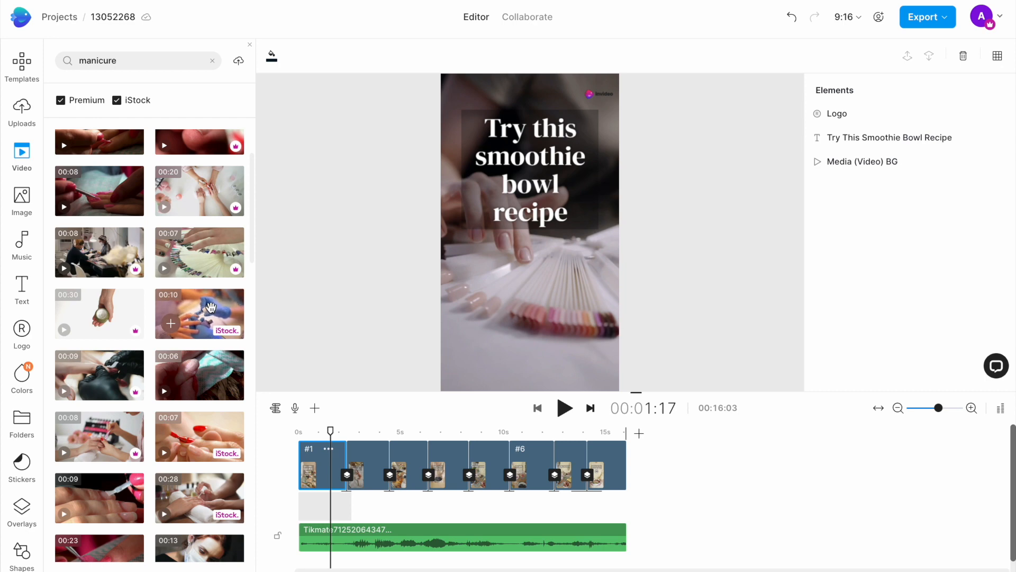
pyautogui.moveTo(200, 317); pyautogui.dragTo(459, 100)
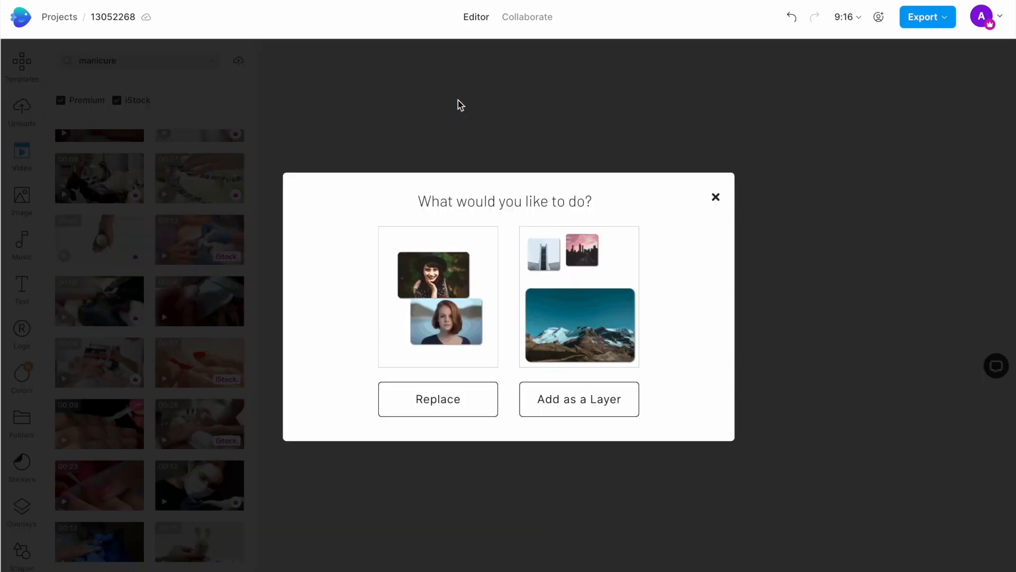
pyautogui.click(421, 399)
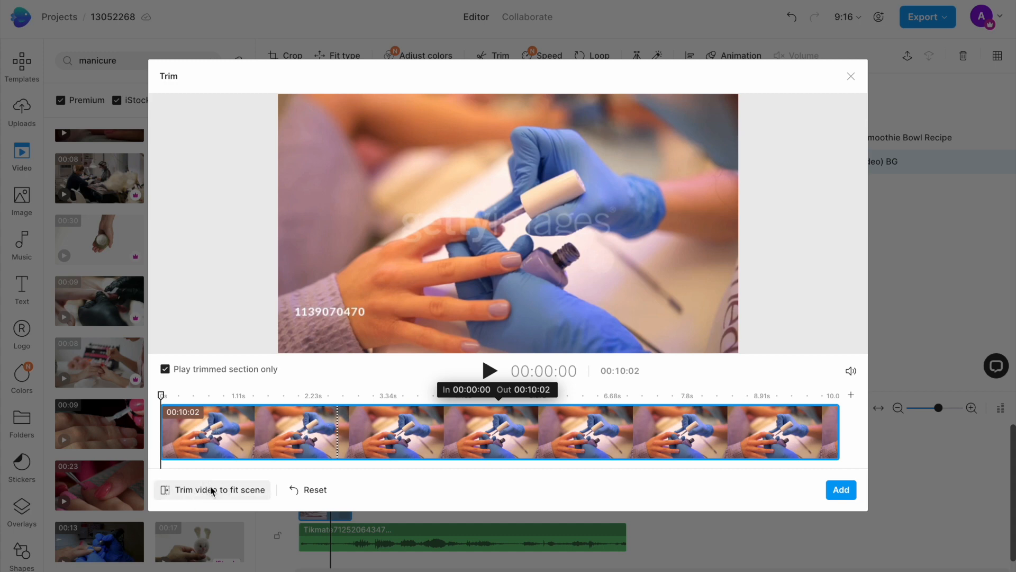
pyautogui.click(211, 485)
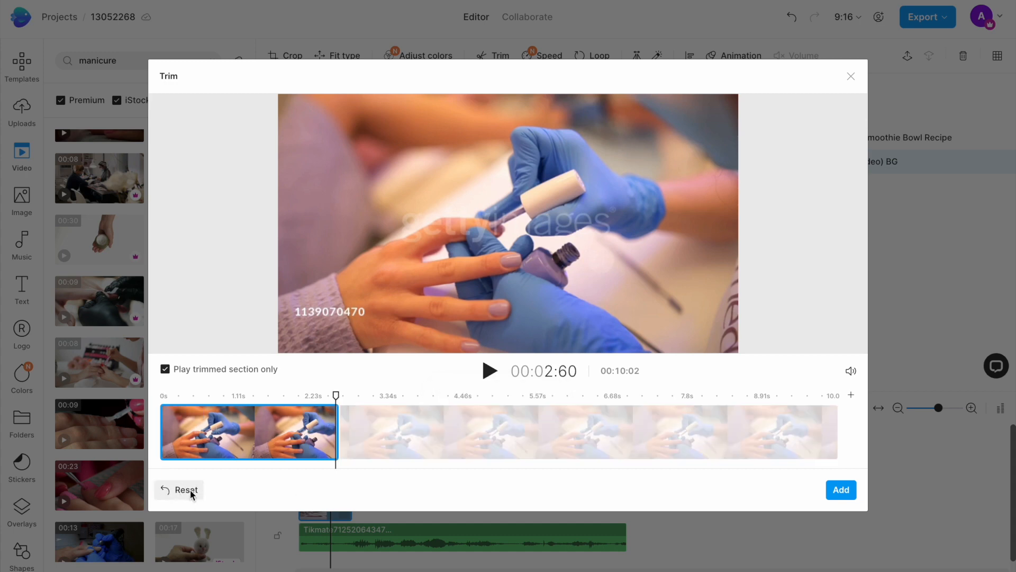
pyautogui.click(839, 491)
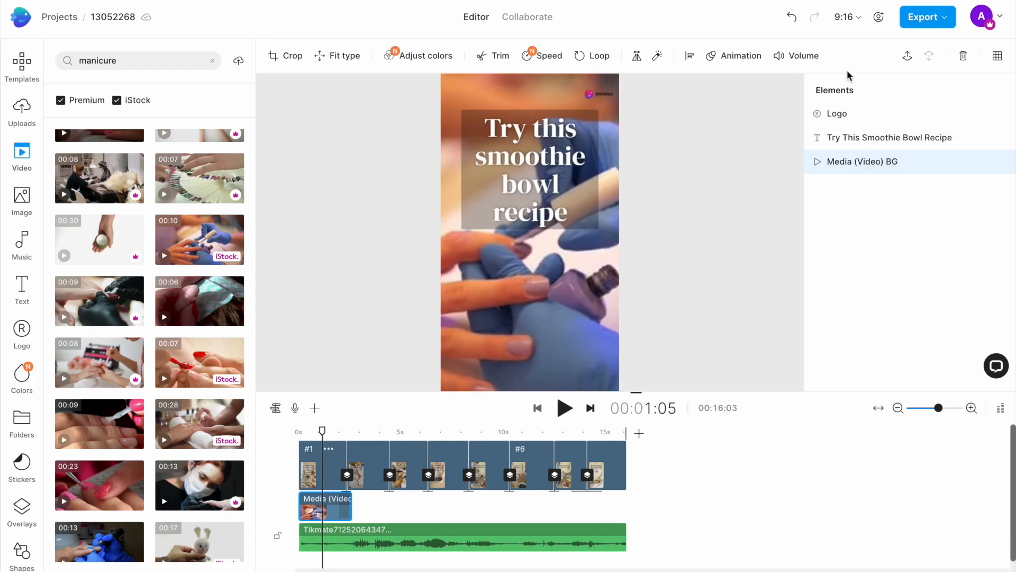
# Step: Change the first scene's title text to "Pamper yourself with a gel-nail manicure"
pyautogui.click(505, 145)
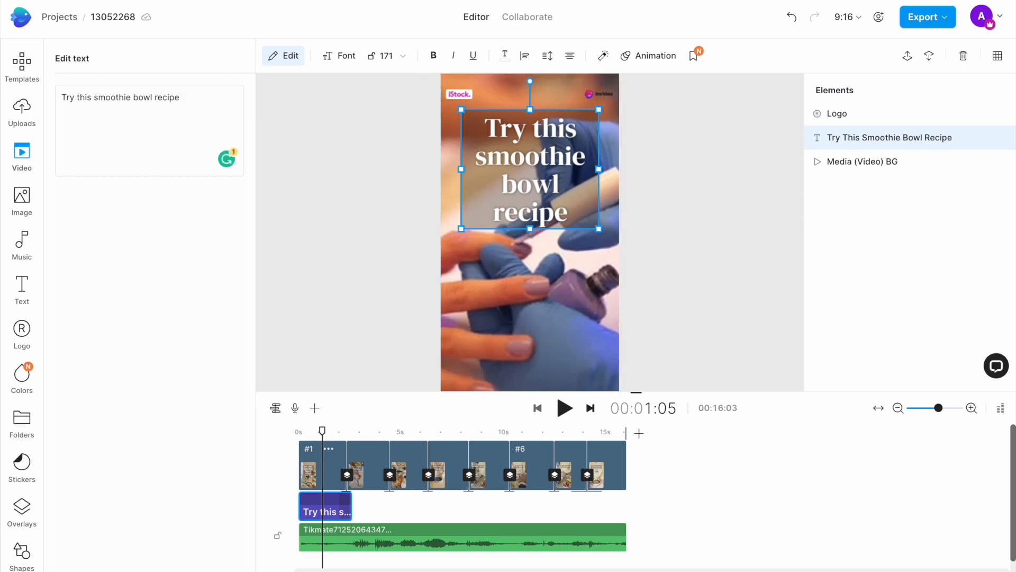
pyautogui.hotkey('ctrl', 'a')
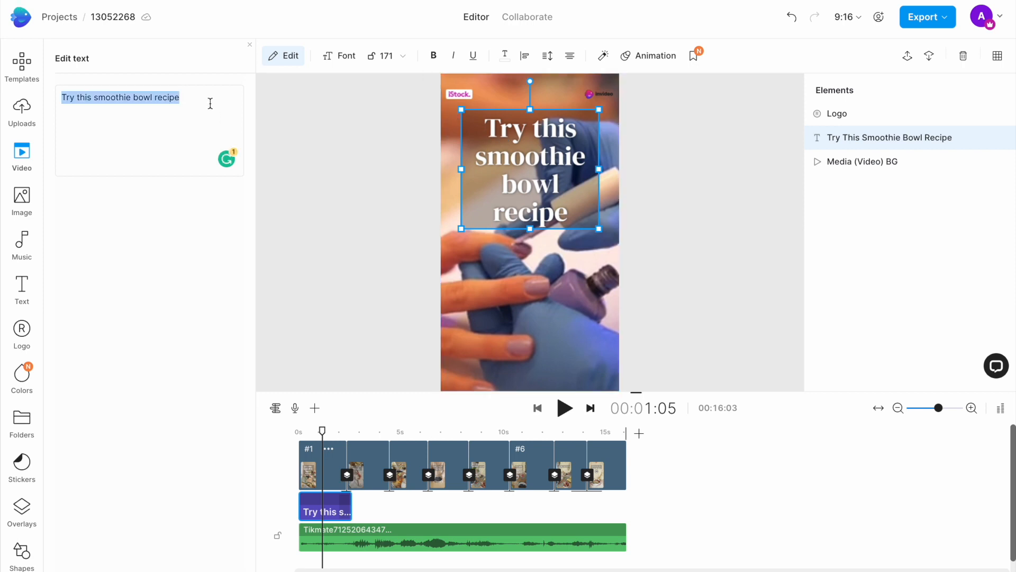
pyautogui.write('Pamper yo')
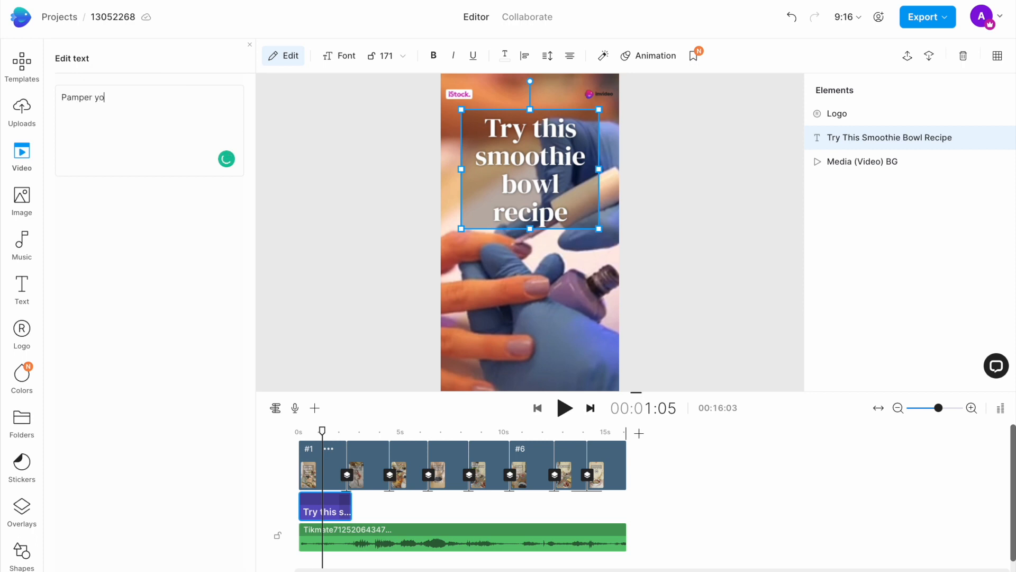
pyautogui.write('urself with a gel-nail manicure')
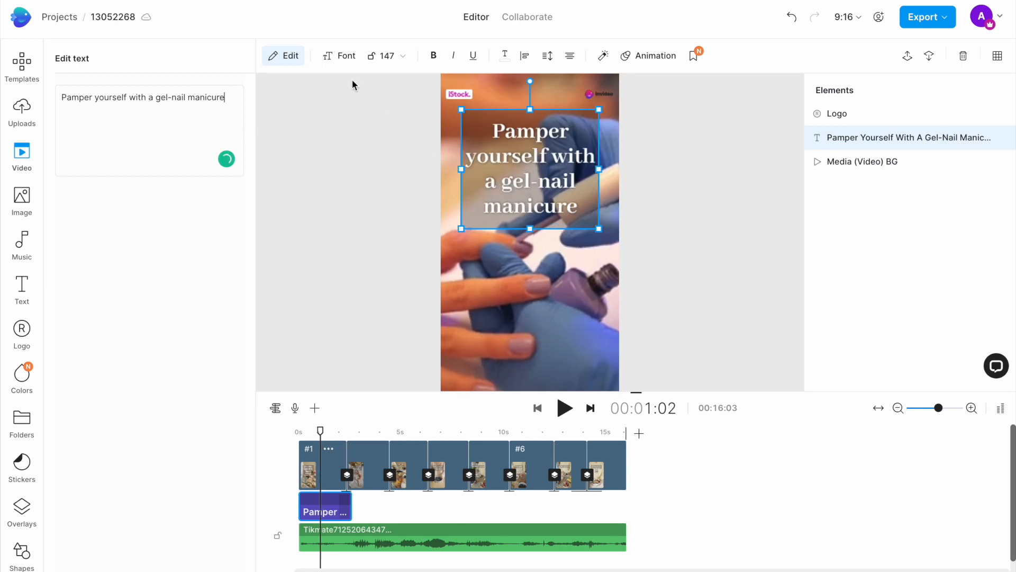
# Step: Set the first scene's title font to Alef Bold and apply it to all Abhaya Libre Bold text
pyautogui.click(348, 56)
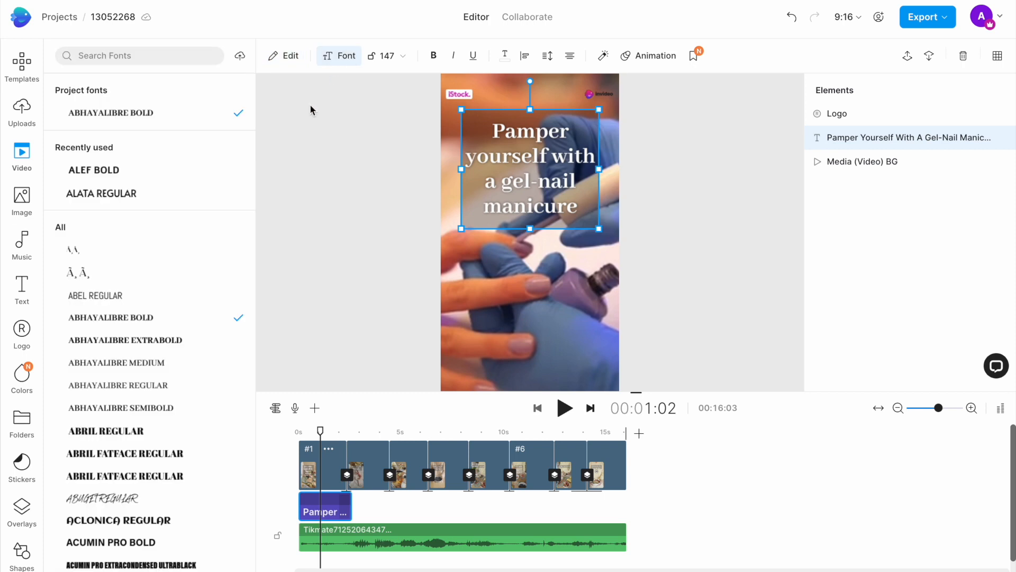
pyautogui.scroll(-5, 133, 423)
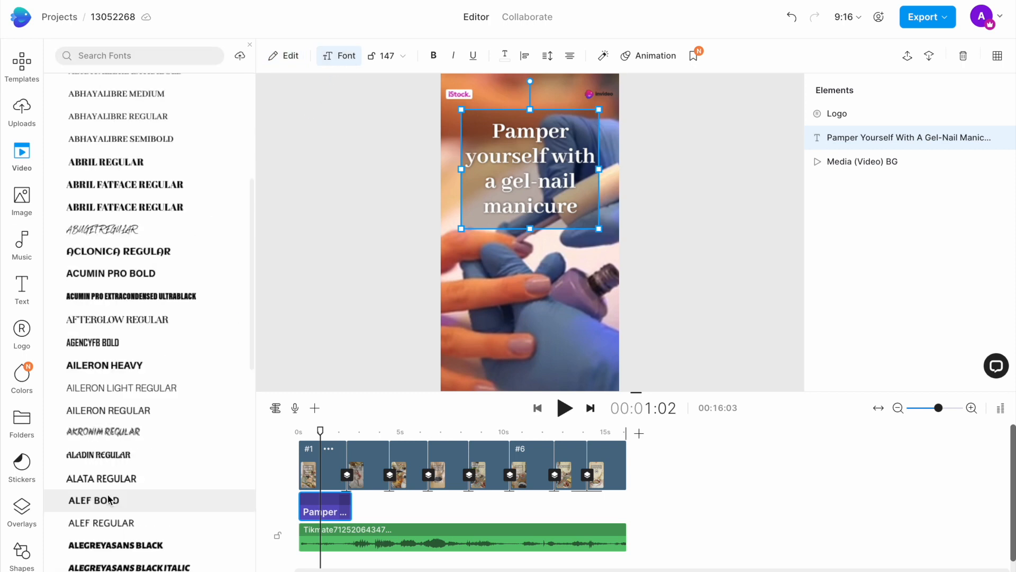
pyautogui.click(110, 500)
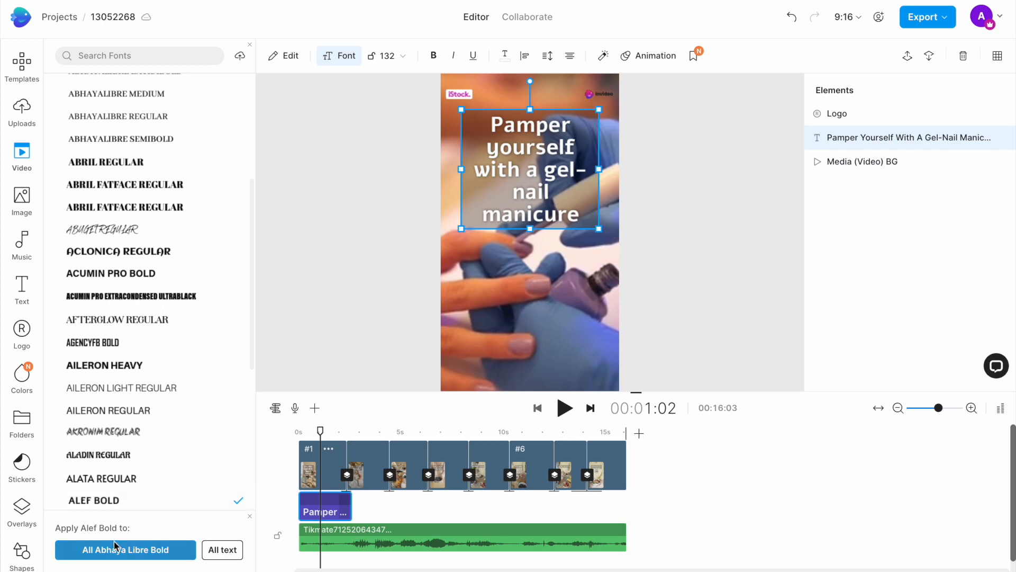
pyautogui.click(88, 551)
pyautogui.click(528, 256)
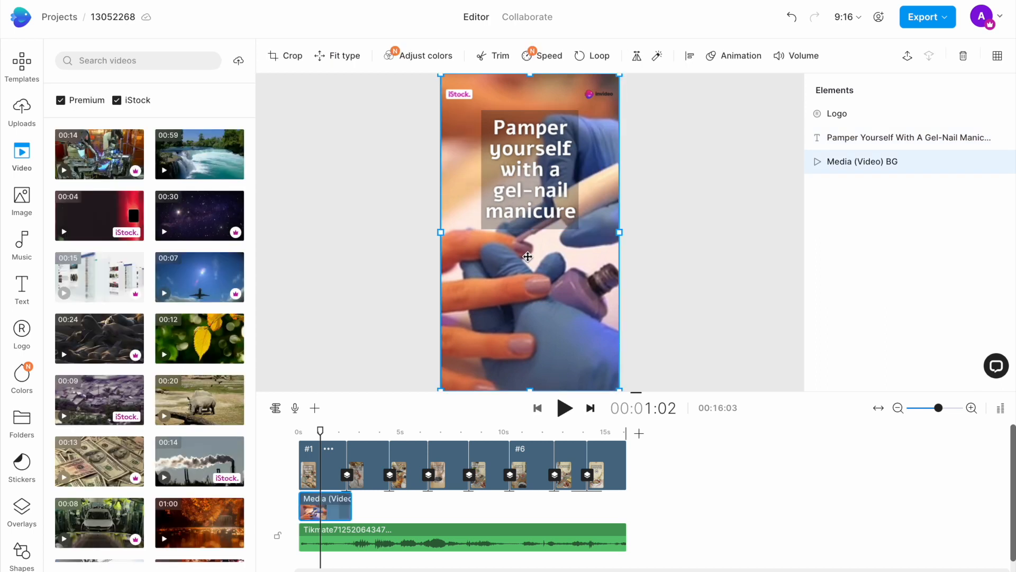
# Step: Replace the second scene's background video with the "1. cutting" clip from the Nail Art folder, trimmed to fit the scene
pyautogui.click(365, 458)
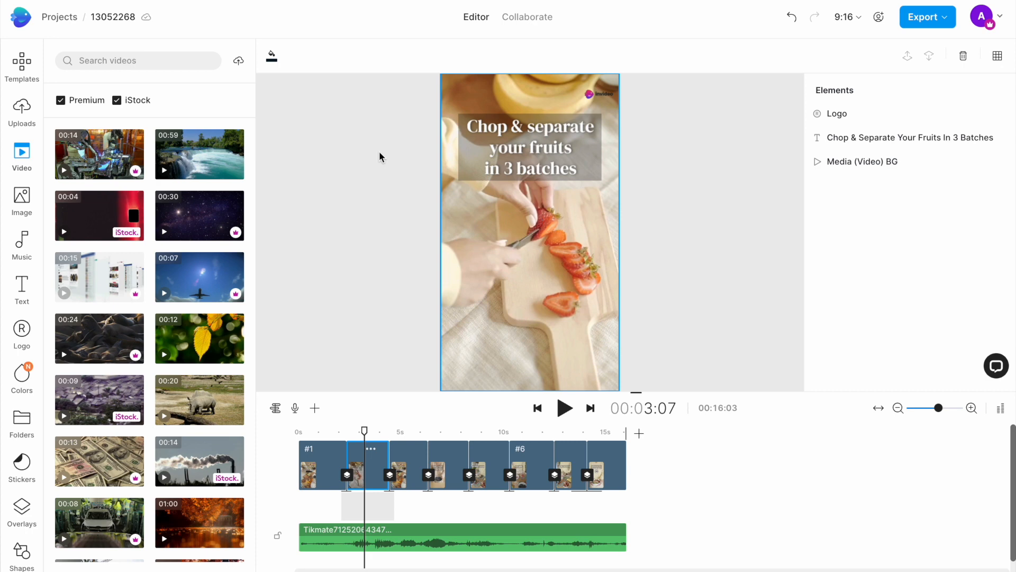
pyautogui.click(20, 114)
pyautogui.click(223, 59)
pyautogui.moveTo(196, 371); pyautogui.dragTo(487, 245)
pyautogui.click(446, 398)
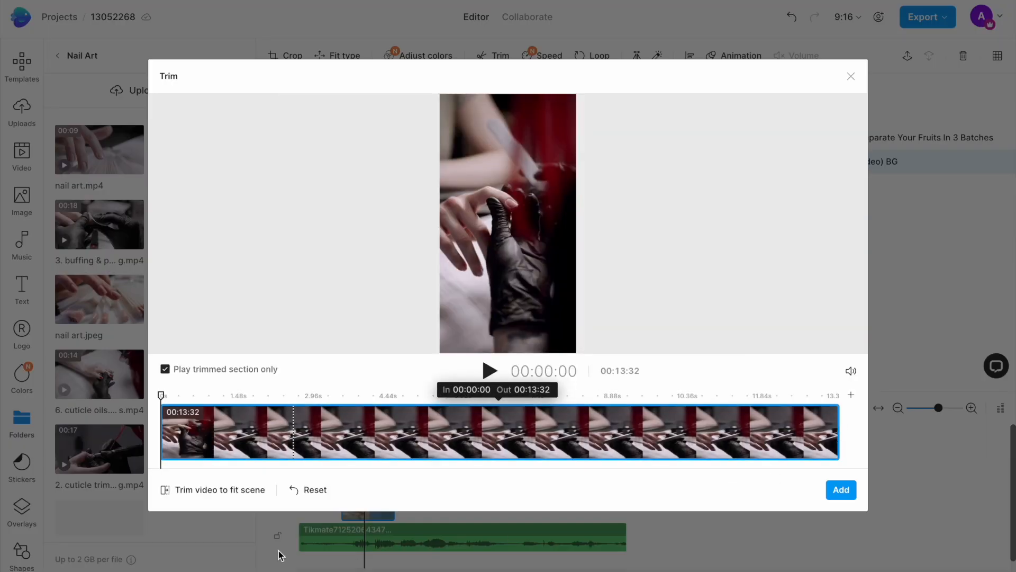
pyautogui.click(240, 491)
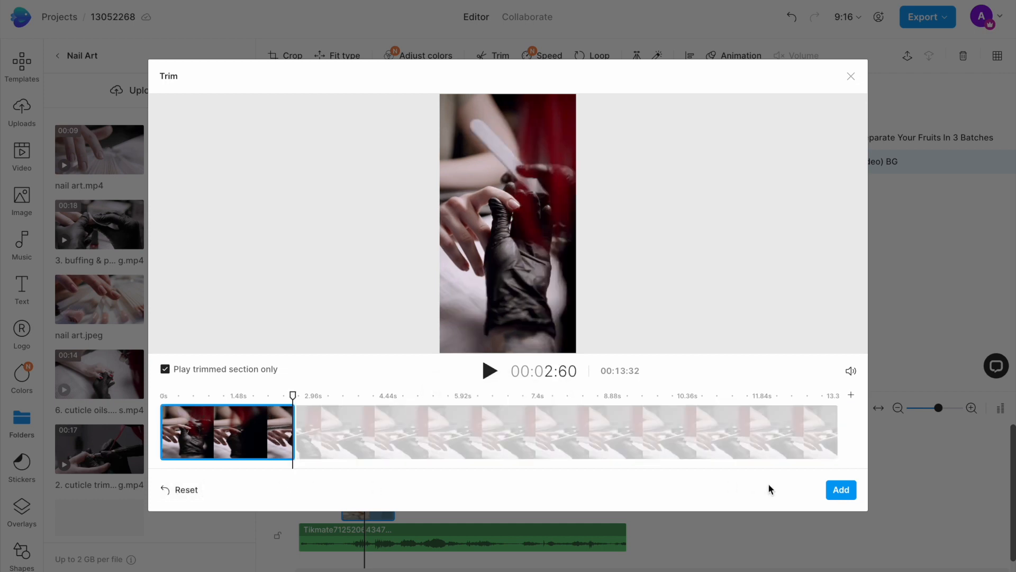
pyautogui.click(841, 489)
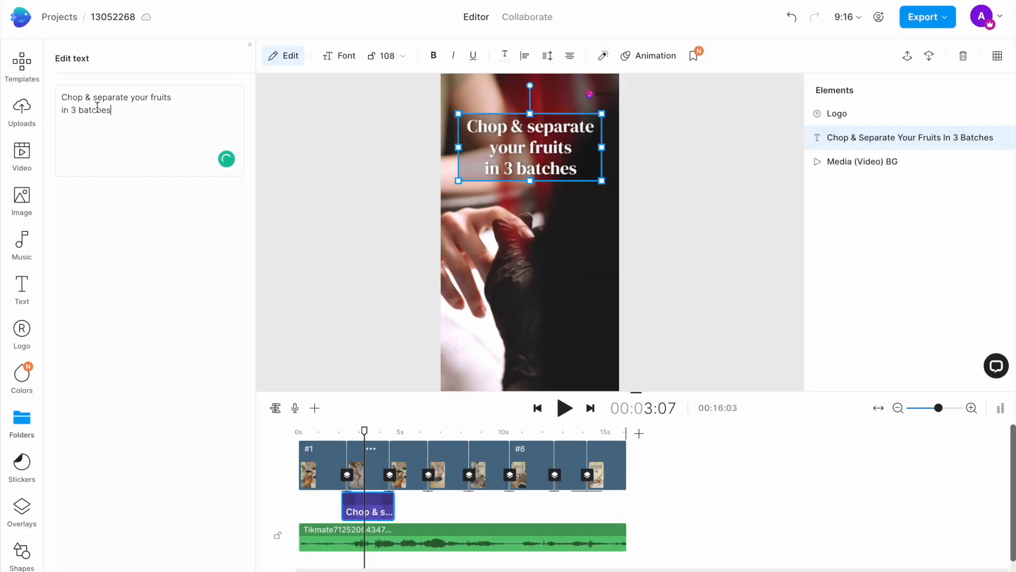
# Step: Change the second scene's text to "1. Cutting & filing", with a line break before the "&"
pyautogui.hotkey('ctrl', 'a')
pyautogui.write('1.')
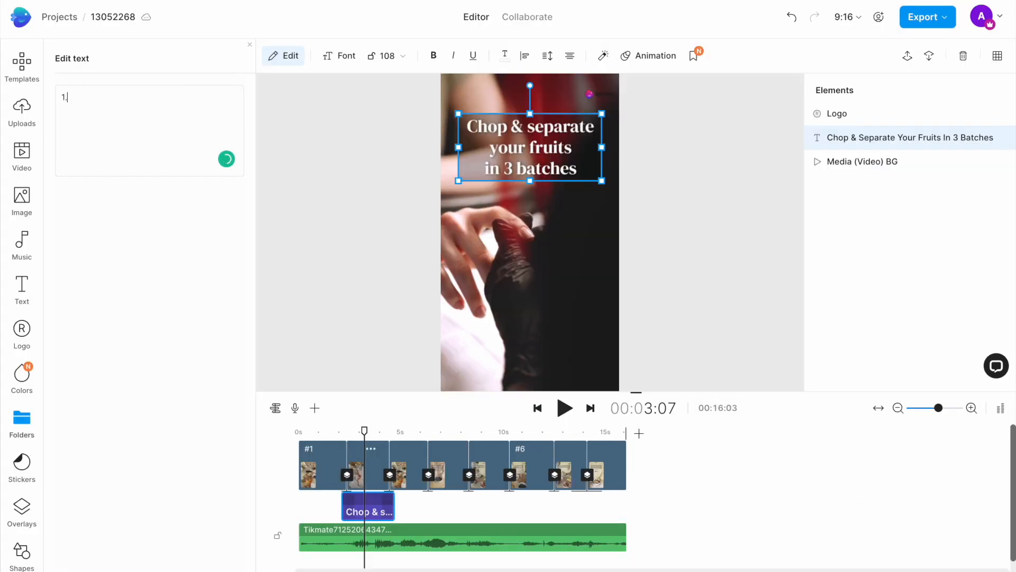
pyautogui.write(' Cutting & filing')
pyautogui.click(102, 98)
pyautogui.press('Return')
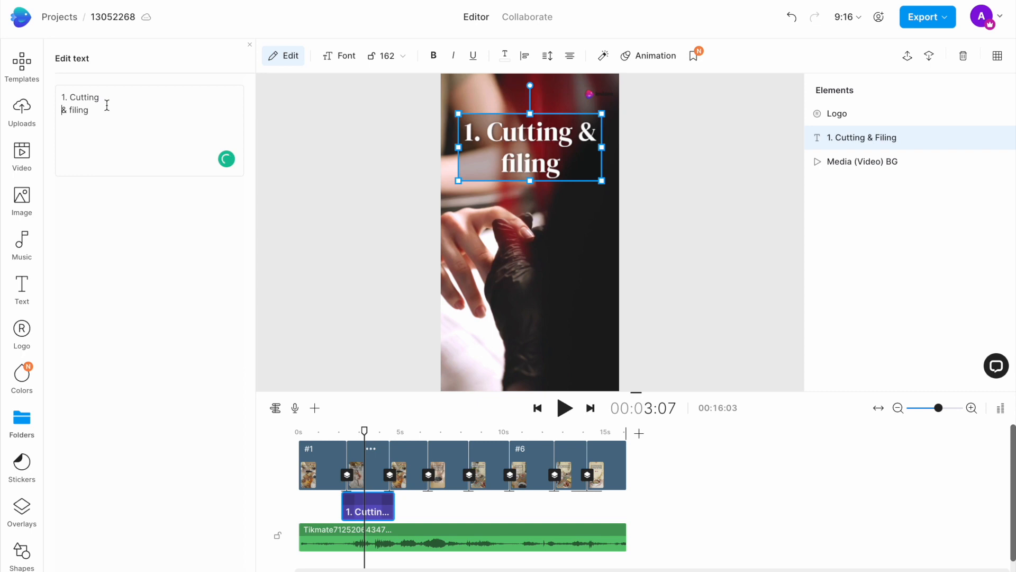
# Step: Set the "1. Cutting & filing" text to Alef Bold and apply the font to all text in the project
pyautogui.click(342, 55)
pyautogui.click(123, 110)
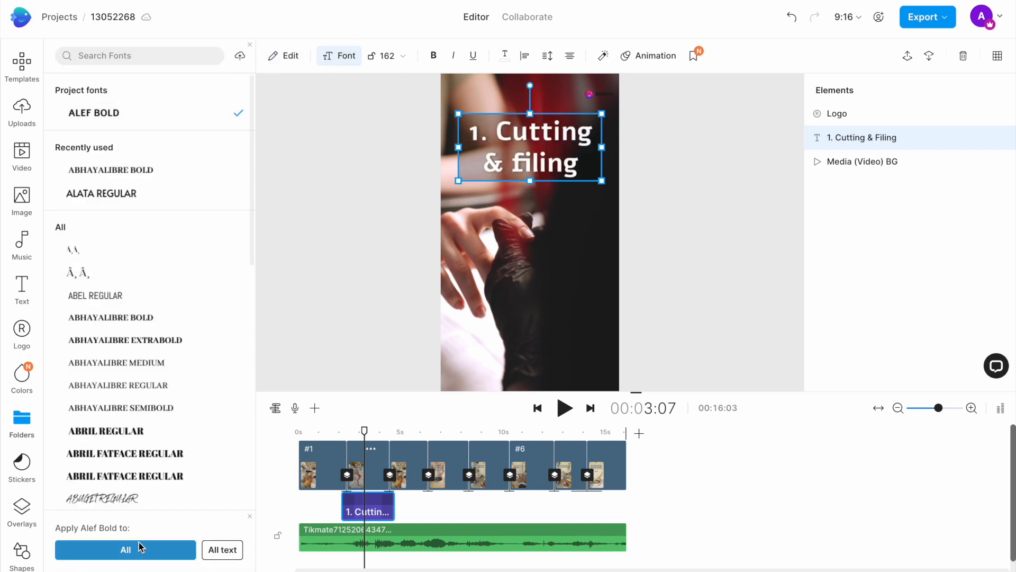
pyautogui.click(220, 550)
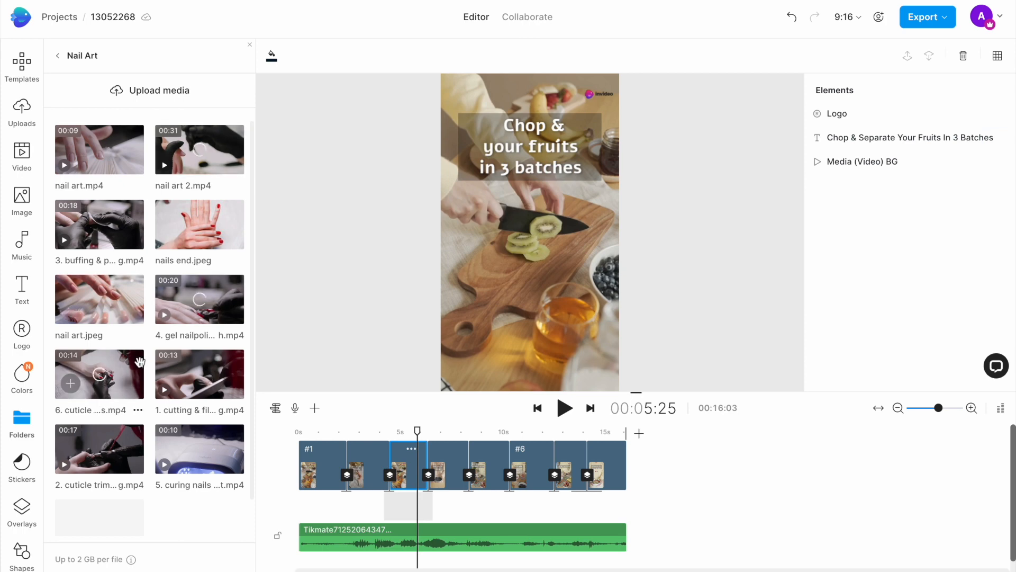
# Step: Replace the third scene's background video with a cuticle clip from the Nail Art folder, trimmed to fit the scene
pyautogui.moveTo(140, 362); pyautogui.dragTo(522, 200)
pyautogui.click(459, 392)
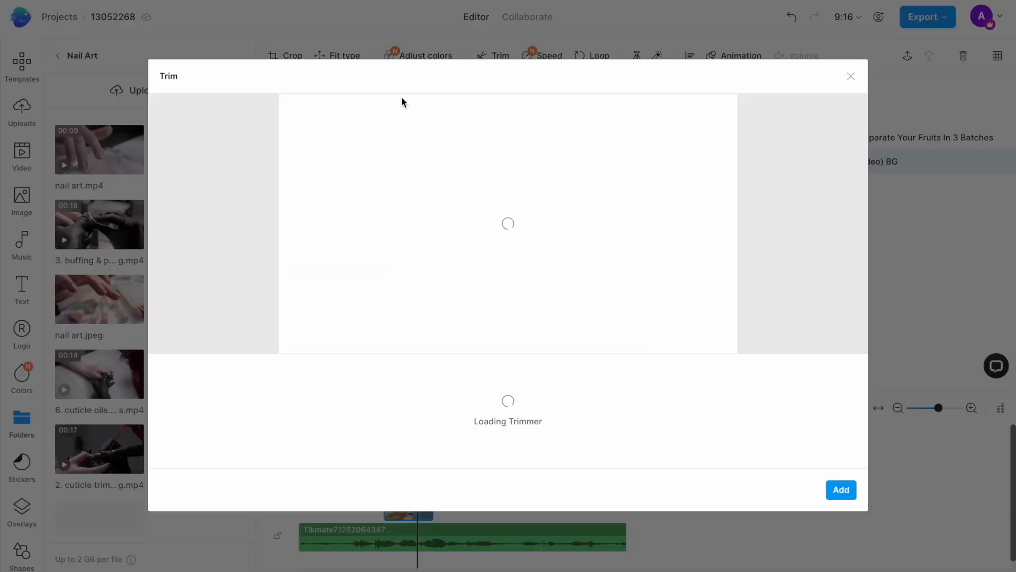
pyautogui.click(174, 488)
pyautogui.click(841, 489)
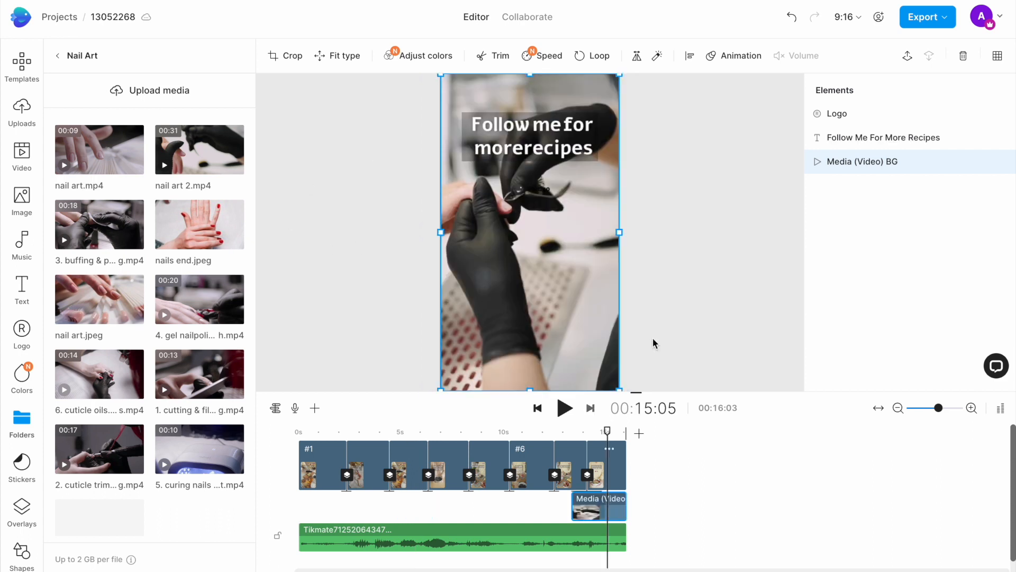
# Step: Change the last scene's text to "Book your next manicure appointment" and place it around the middle of the frame
pyautogui.click(572, 126)
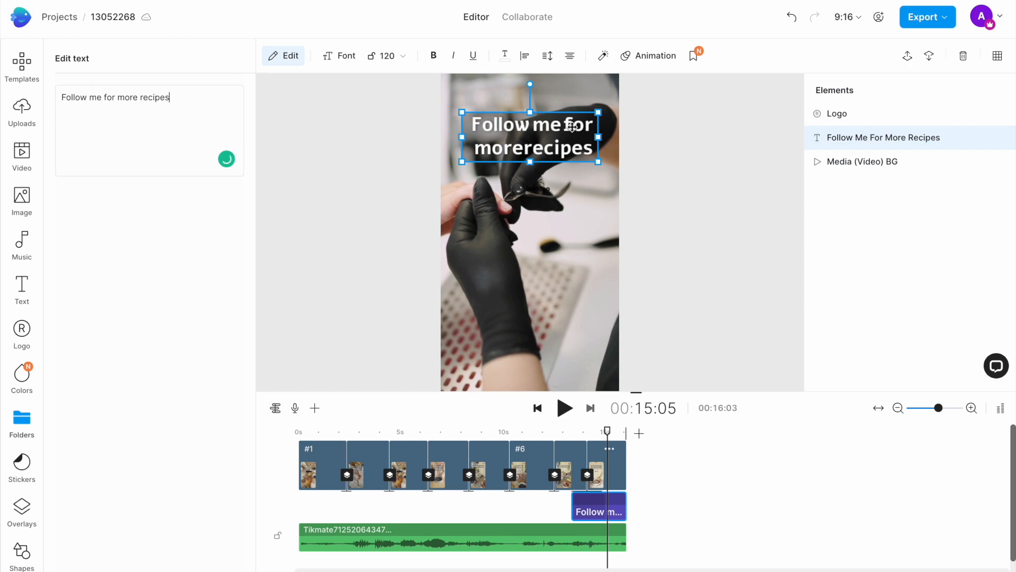
pyautogui.hotkey('ctrl', 'a')
pyautogui.write('Book your nex')
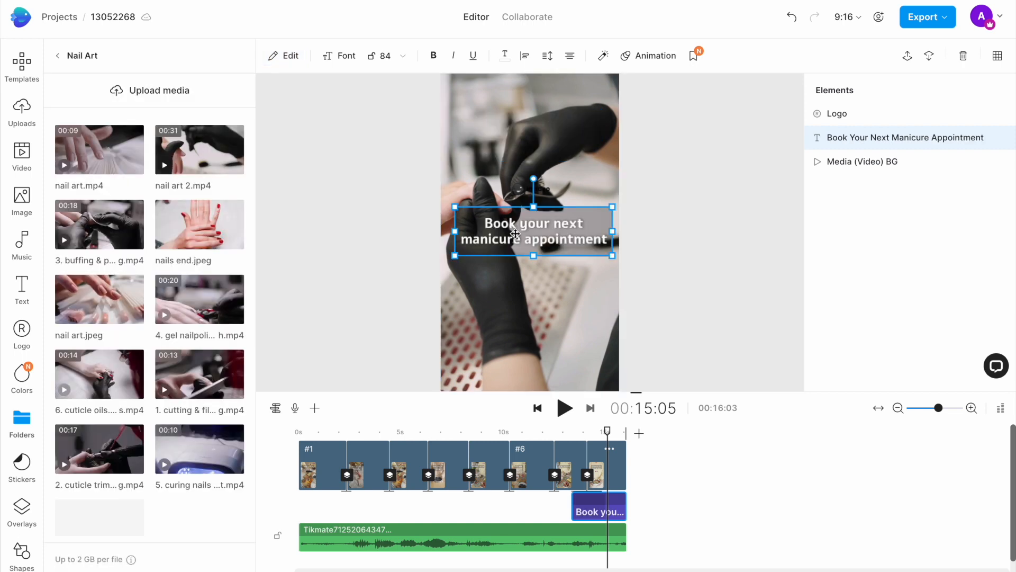
pyautogui.moveTo(515, 234); pyautogui.dragTo(509, 234)
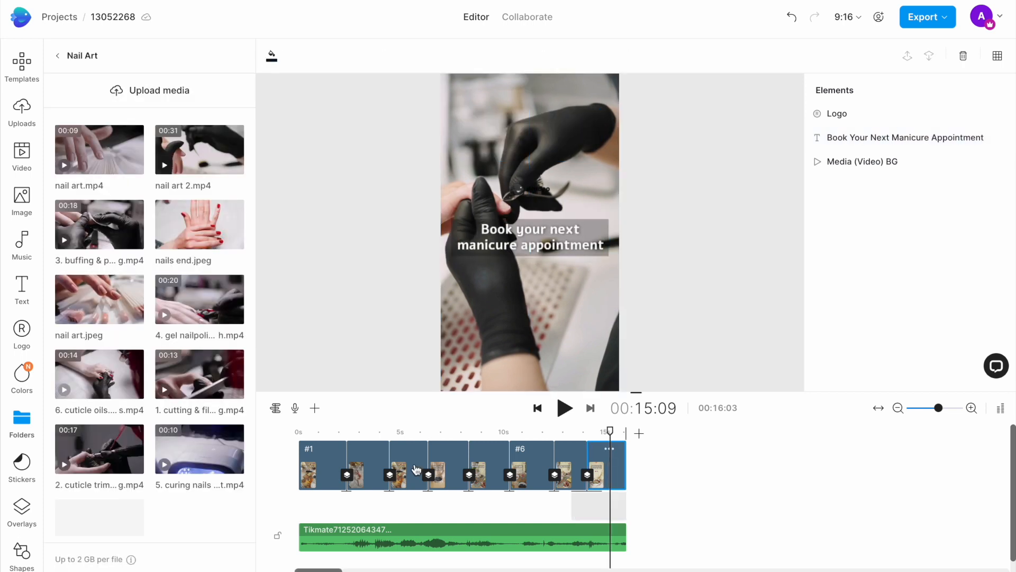
# Step: Upload logo.png from the nails folder, use it as the logo in all scenes, and enlarge it slightly in the first scene
pyautogui.click(320, 445)
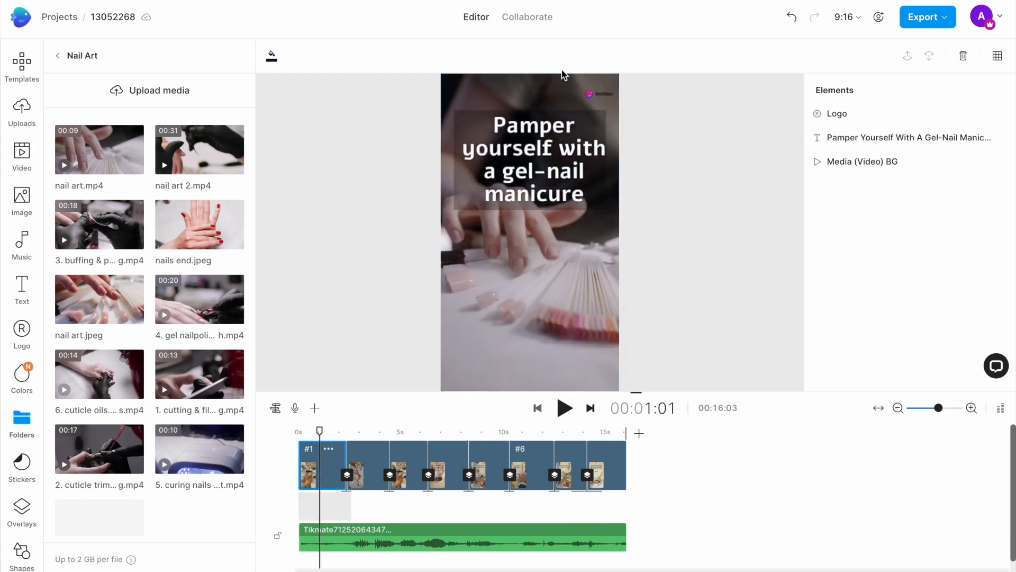
pyautogui.click(603, 95)
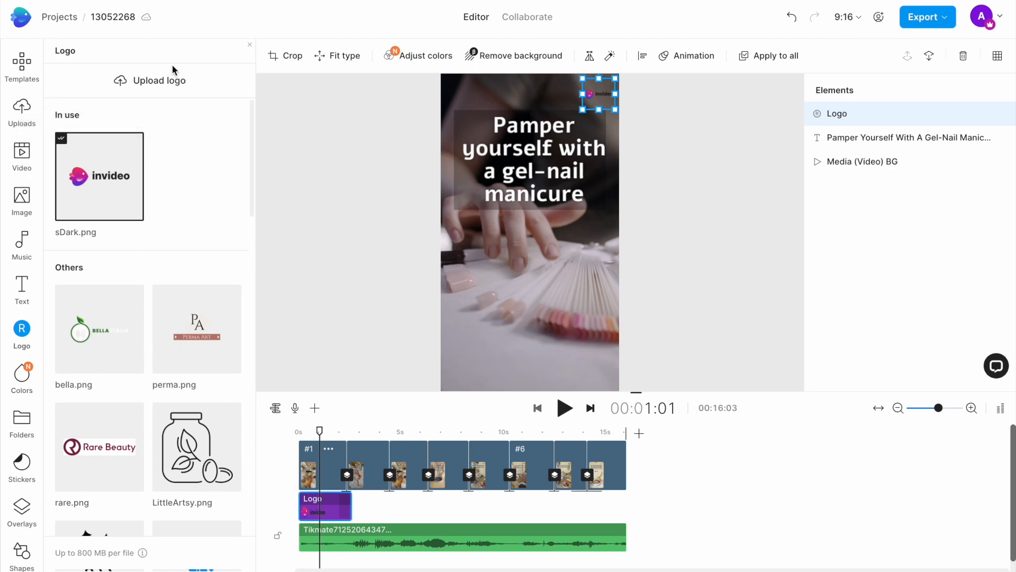
pyautogui.click(138, 84)
pyautogui.click(697, 189)
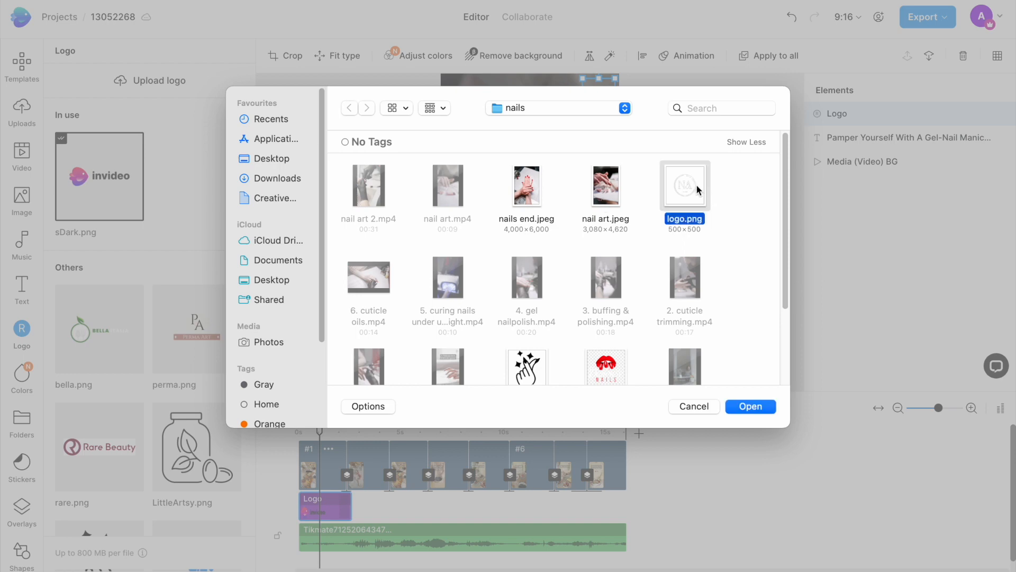
pyautogui.click(750, 407)
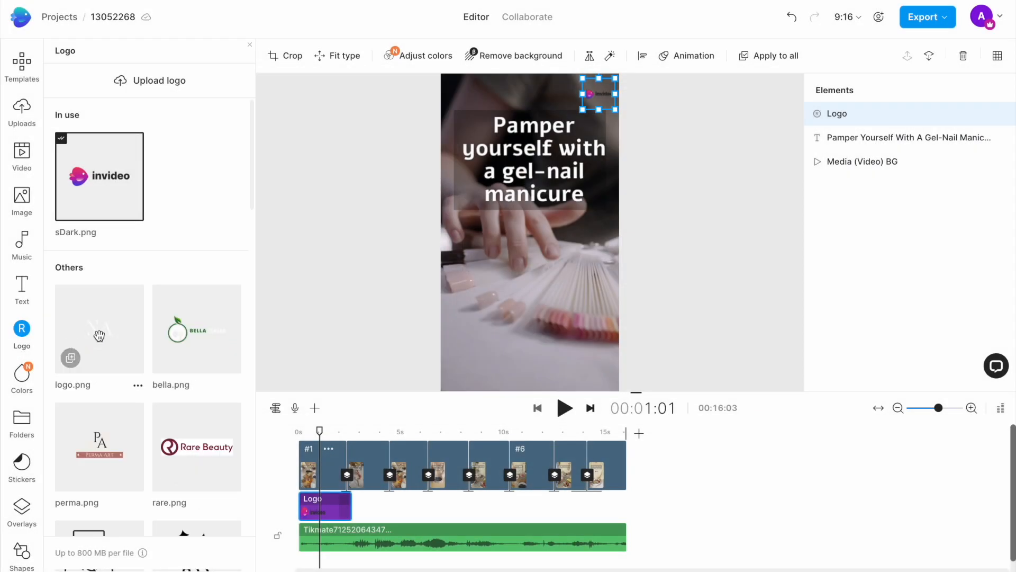
pyautogui.click(99, 336)
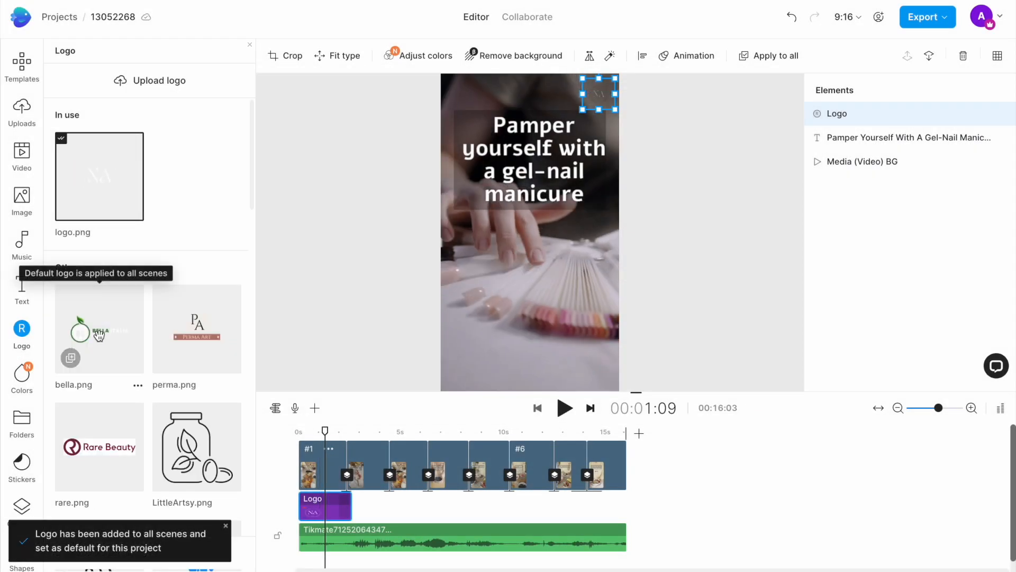
pyautogui.moveTo(583, 110); pyautogui.dragTo(576, 116)
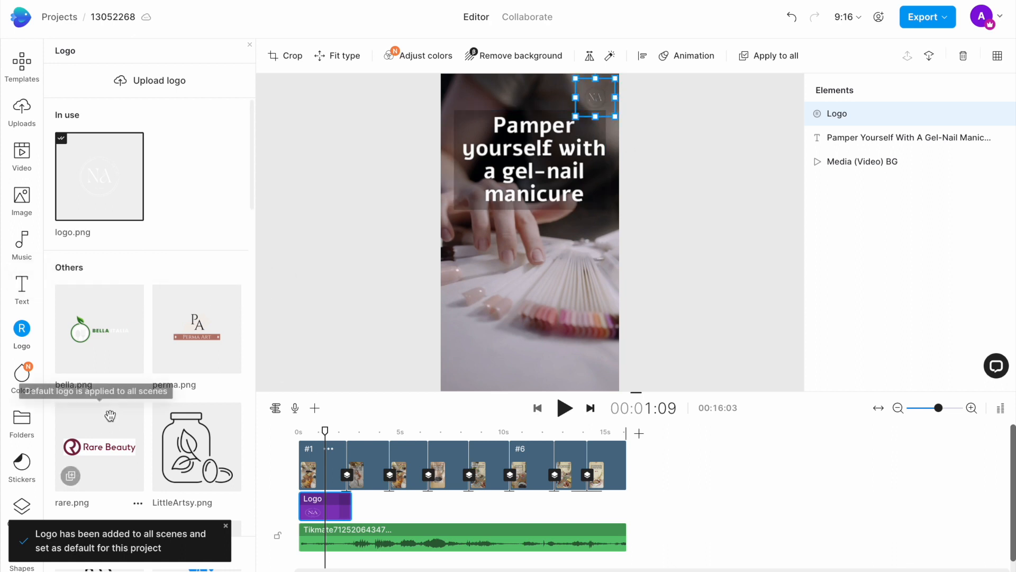
# Step: Check the logo in the second and third scenes and play the whole video from the beginning
pyautogui.click(368, 450)
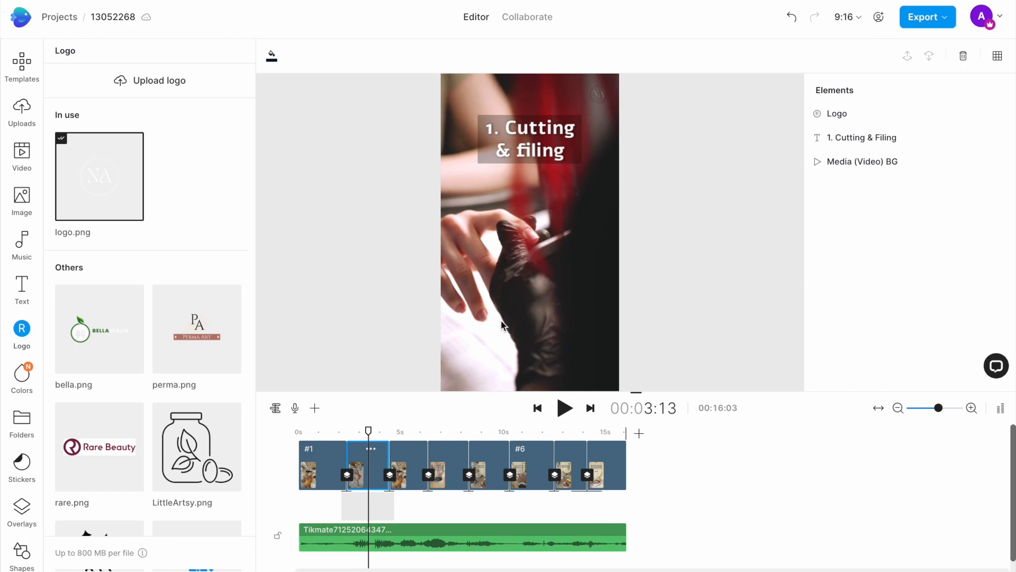
pyautogui.click(412, 455)
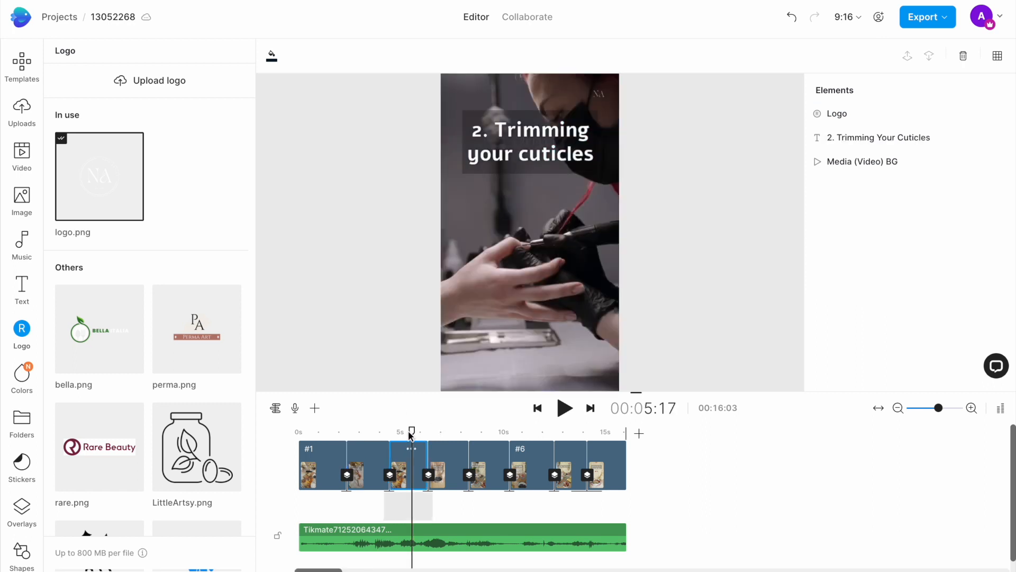
pyautogui.click(538, 409)
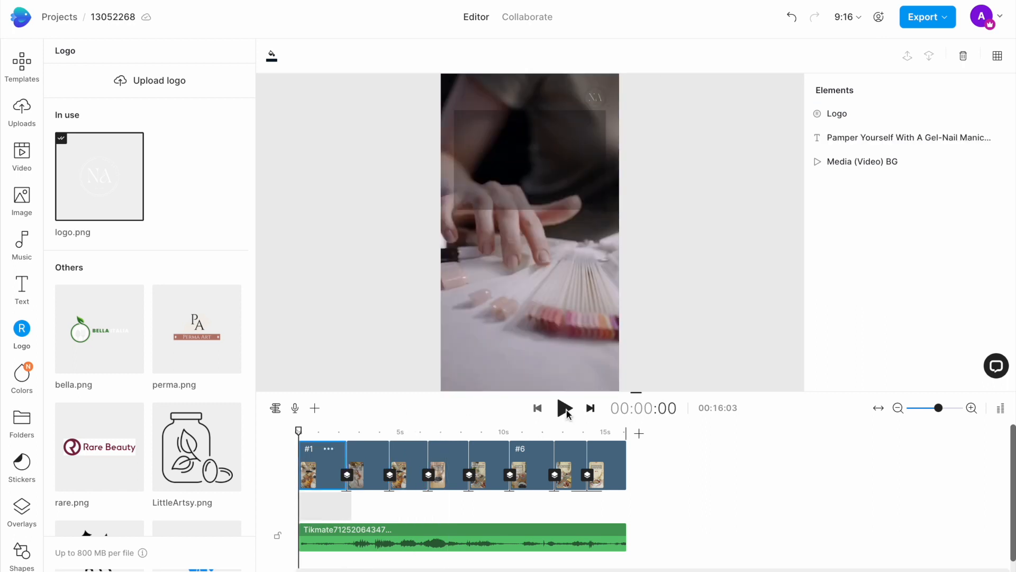
pyautogui.click(565, 408)
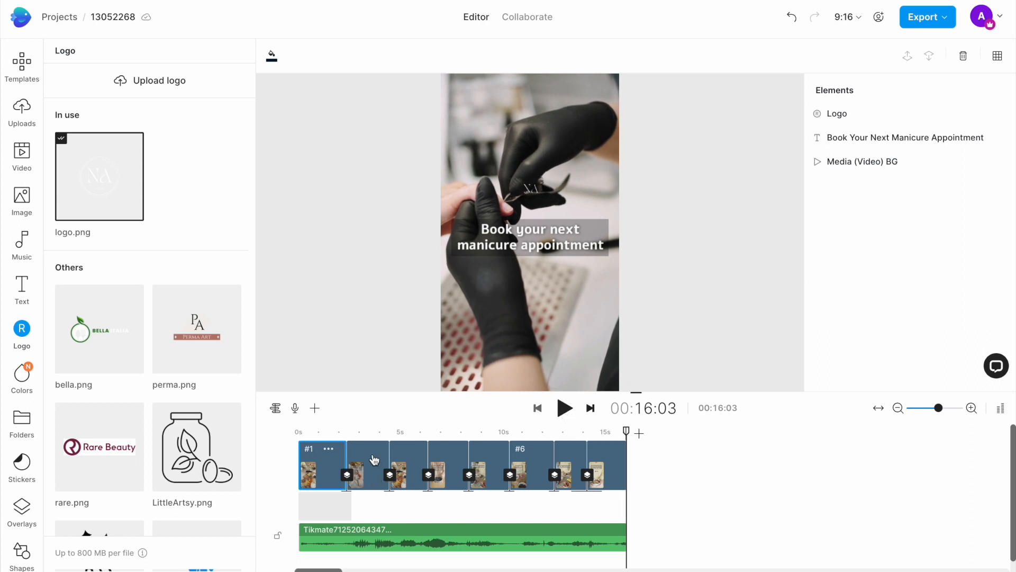
# Step: Export the finished manicure video at 1080p
pyautogui.click(922, 21)
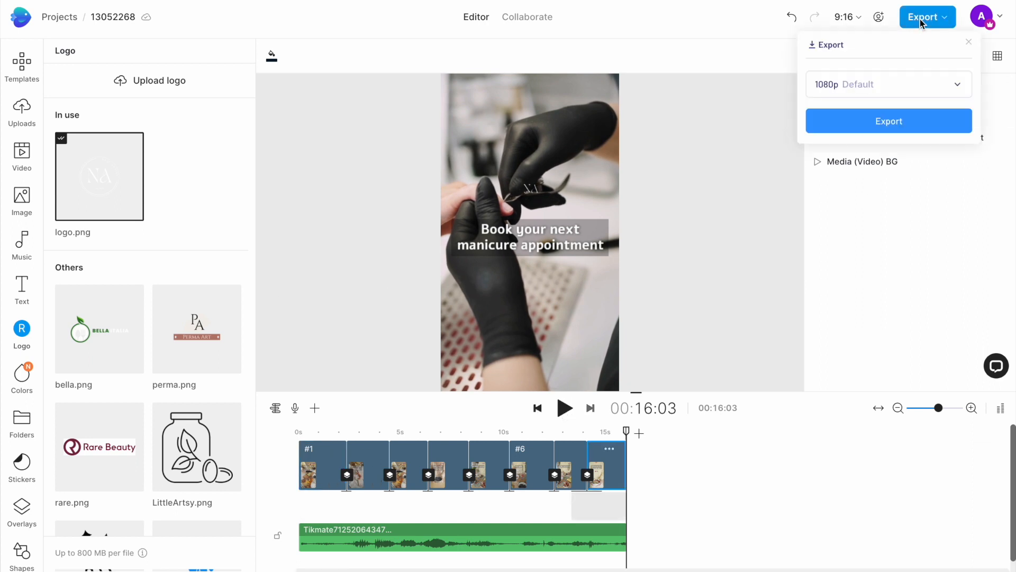
pyautogui.click(937, 89)
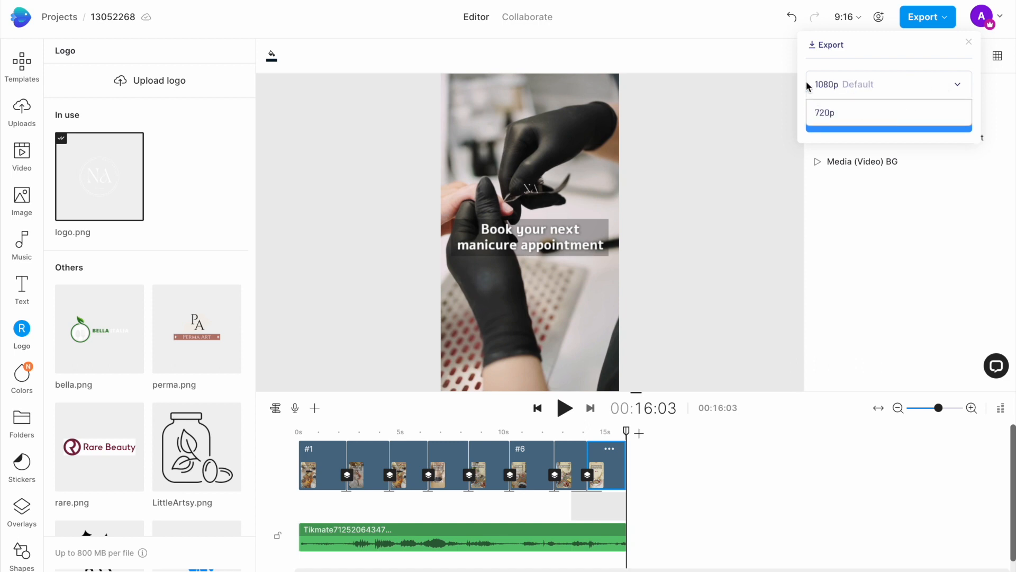
pyautogui.click(831, 84)
pyautogui.click(881, 121)
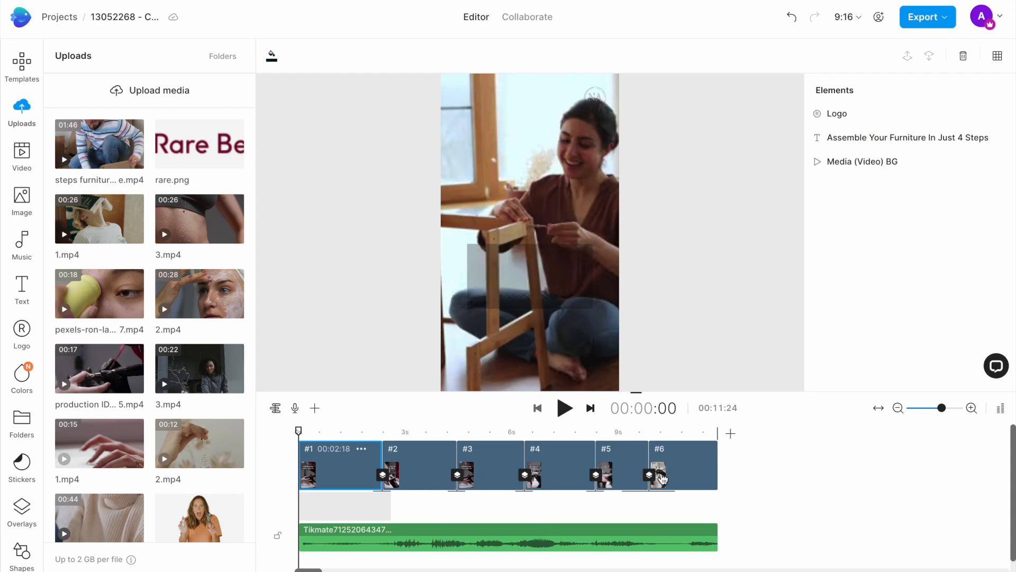
# Step: Preview the furniture-assembly and online session booking versions of the template from their first scenes
pyautogui.click(563, 407)
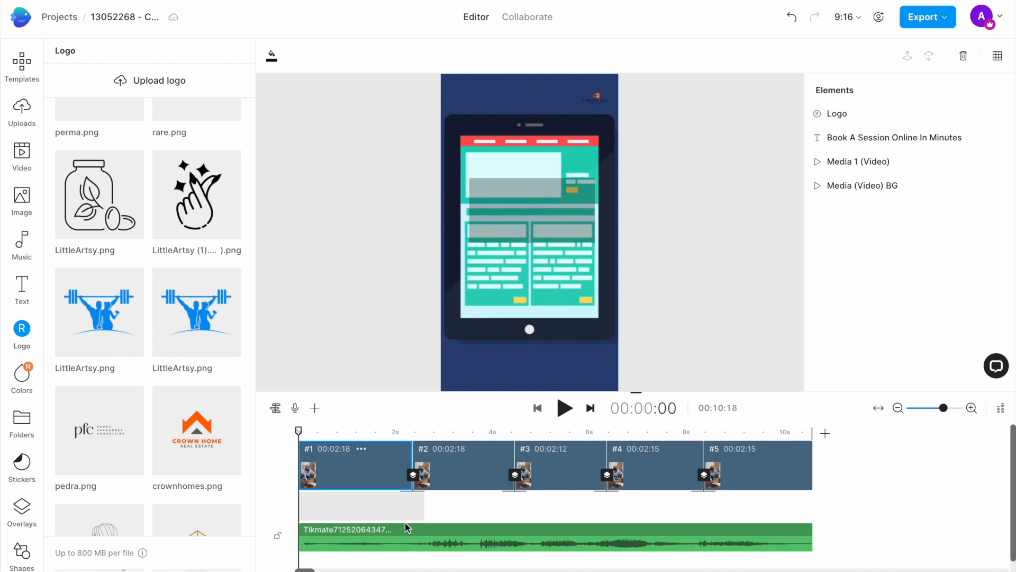
pyautogui.click(565, 408)
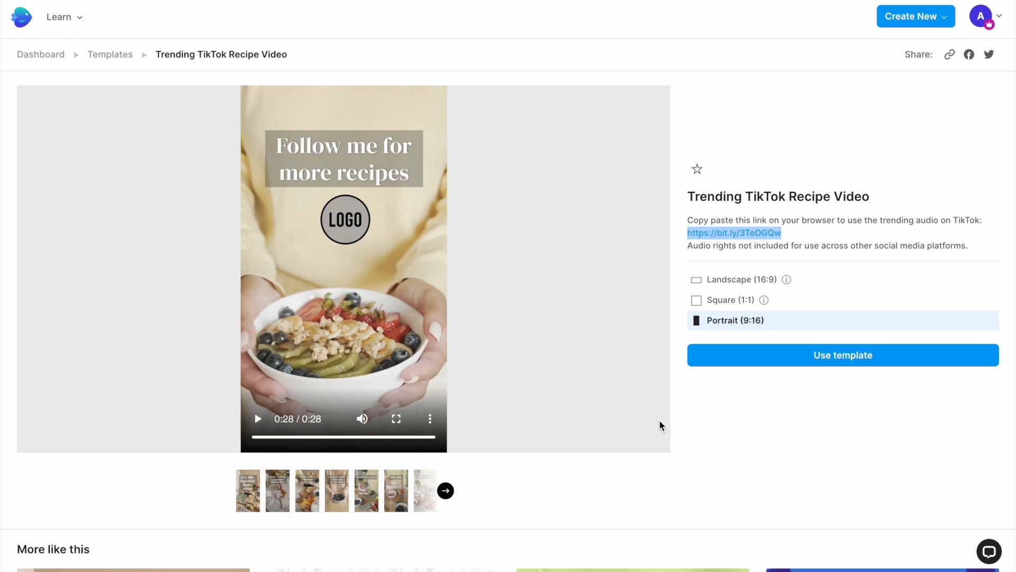
pyautogui.click(704, 431)
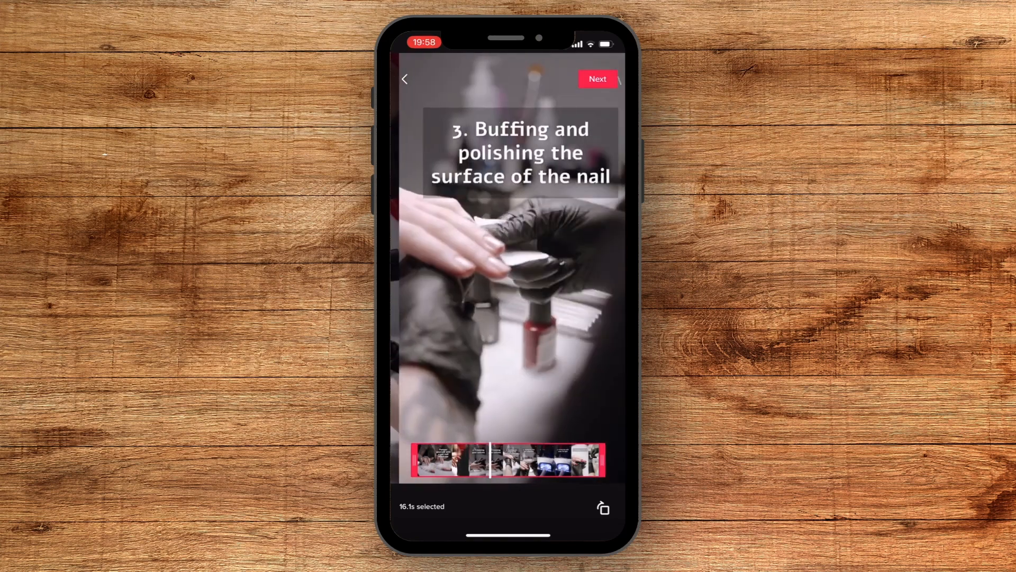
# Step: Switch to TikTok, continue with the full-length gel-nail manicure clip, and post it
pyautogui.click(599, 79)
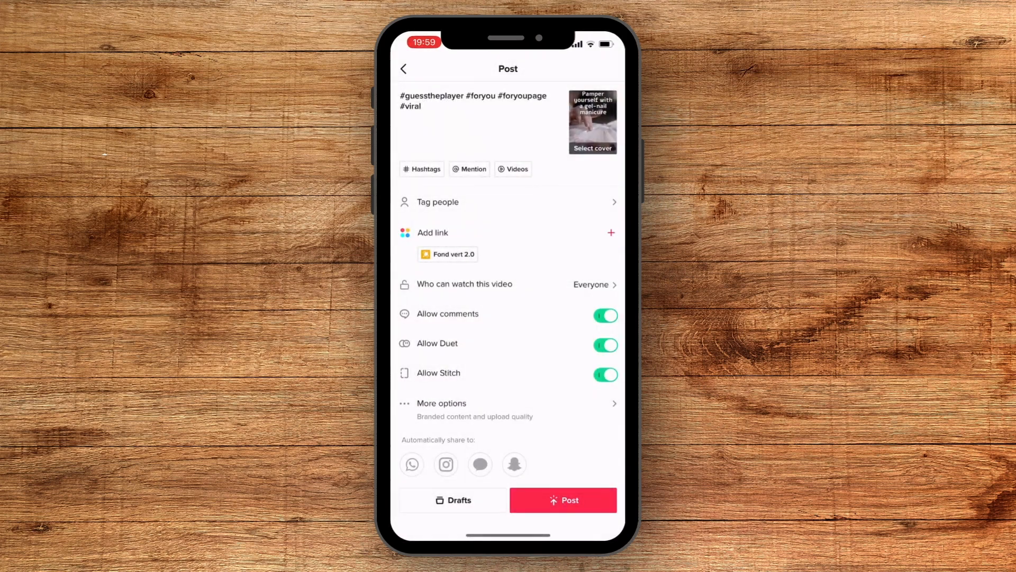
pyautogui.click(563, 499)
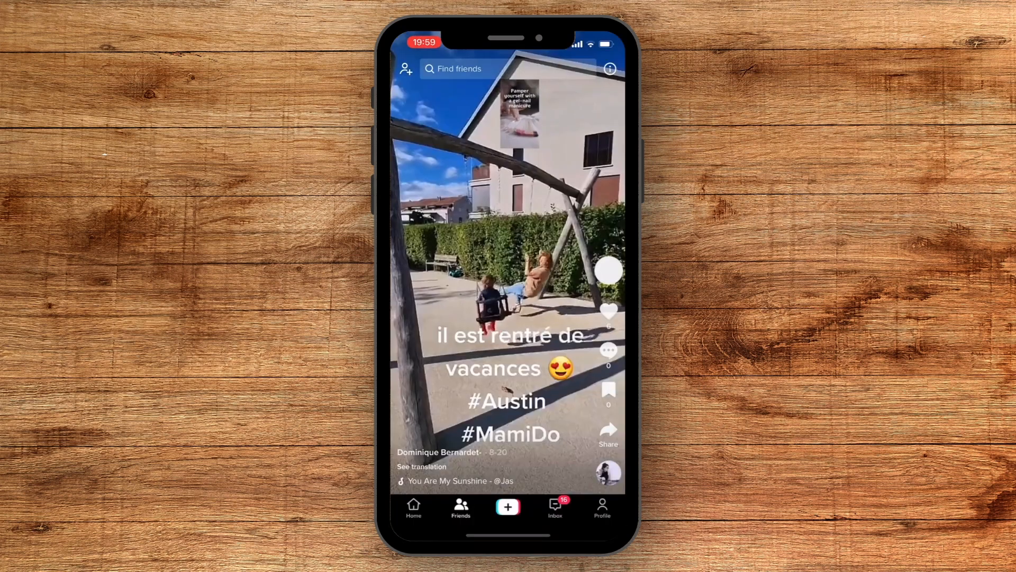